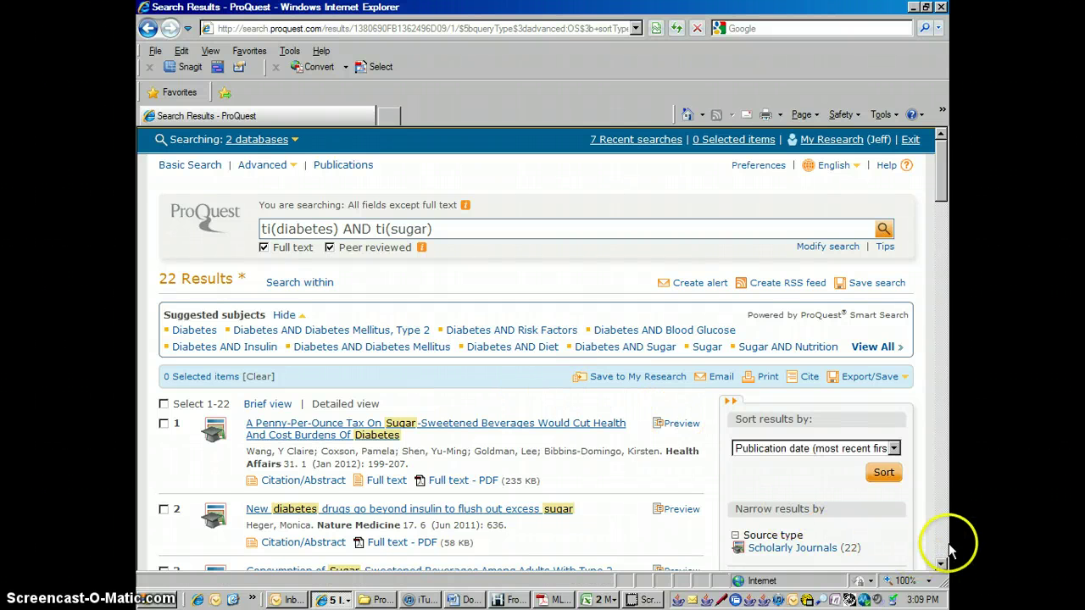
Open result 1, the penny-per-ounce sugar-sweetened beverage tax article, in ProQuest
click(941, 566)
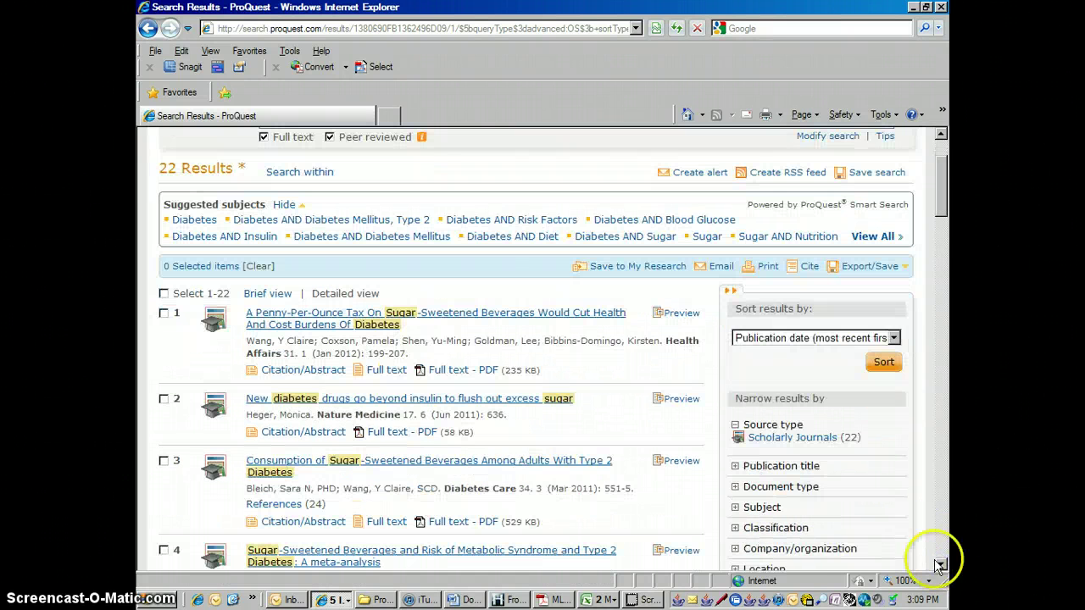
click(640, 370)
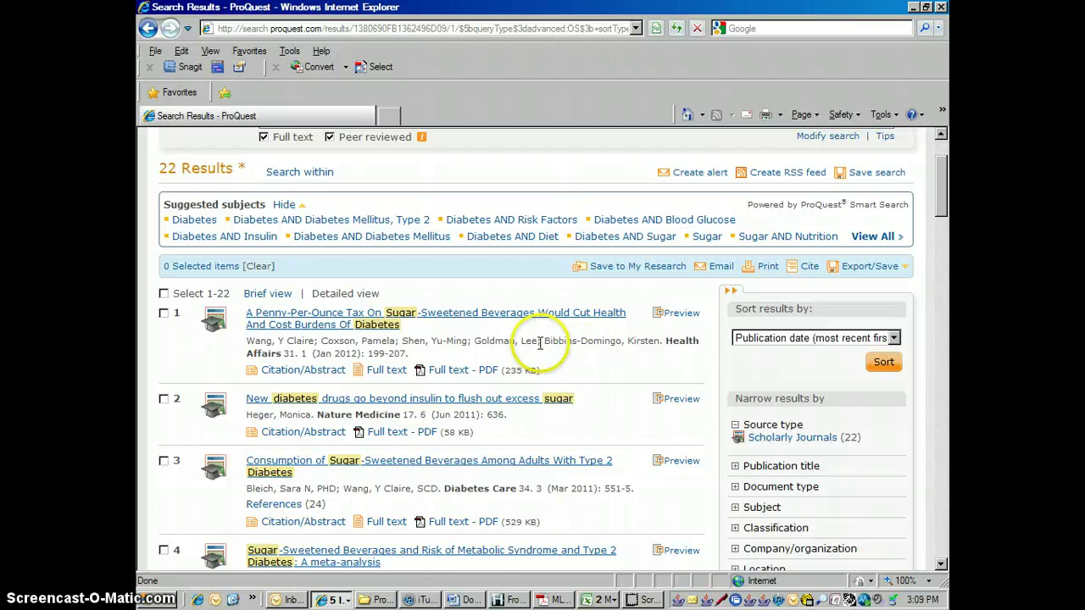
click(488, 318)
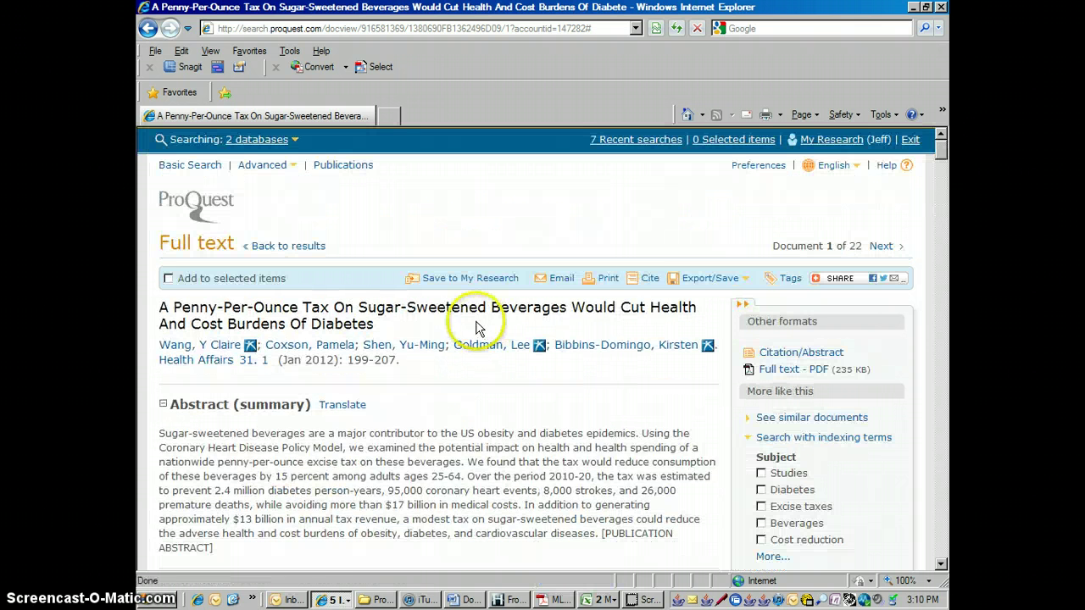
Generate the article's citation in APA 6th style from the Cite box
click(649, 283)
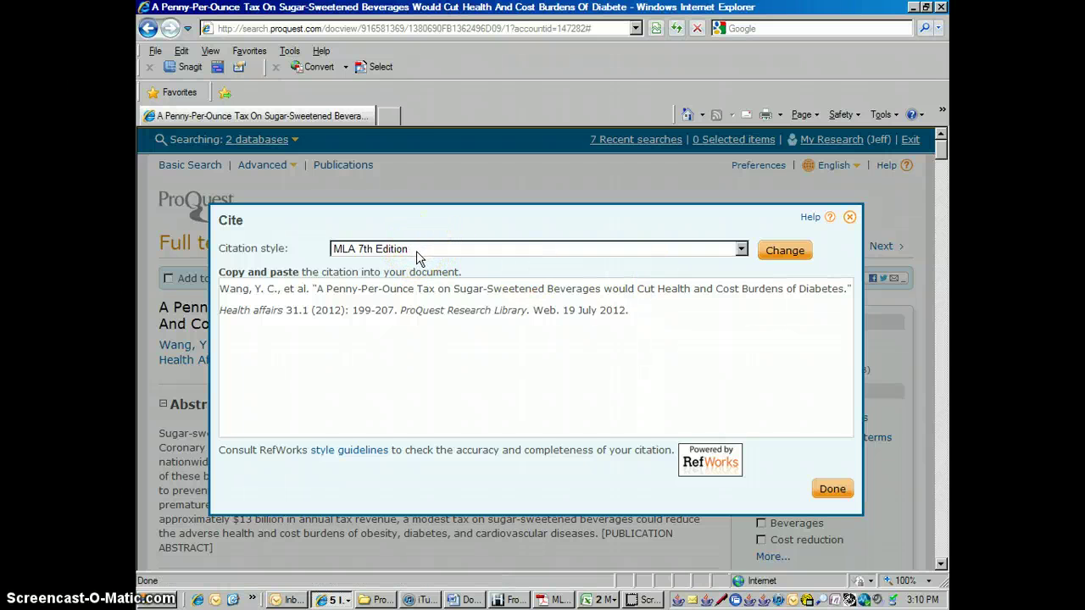
click(741, 250)
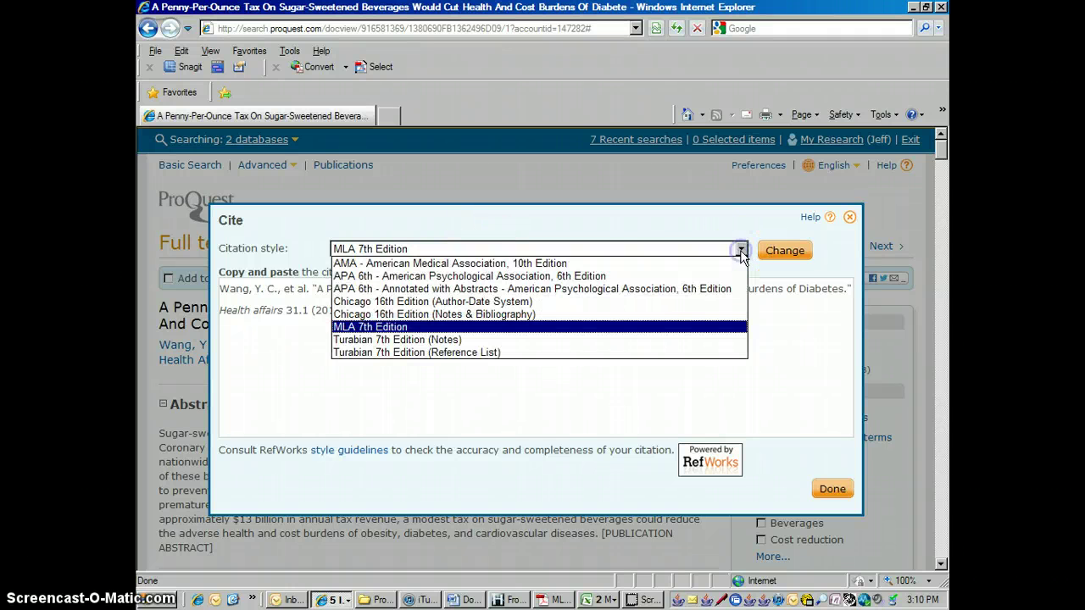
click(557, 280)
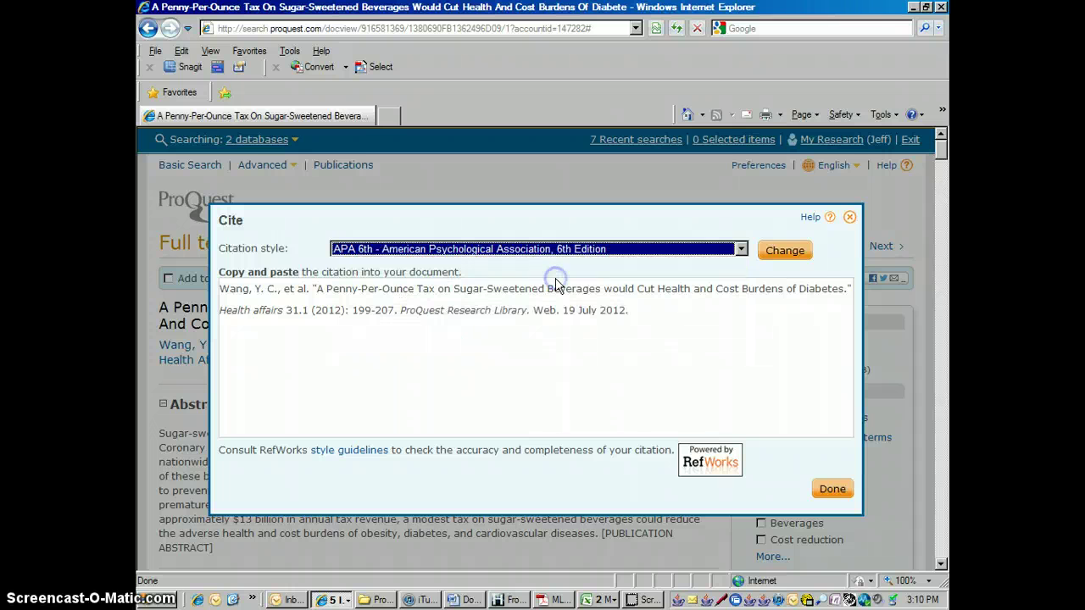
click(777, 254)
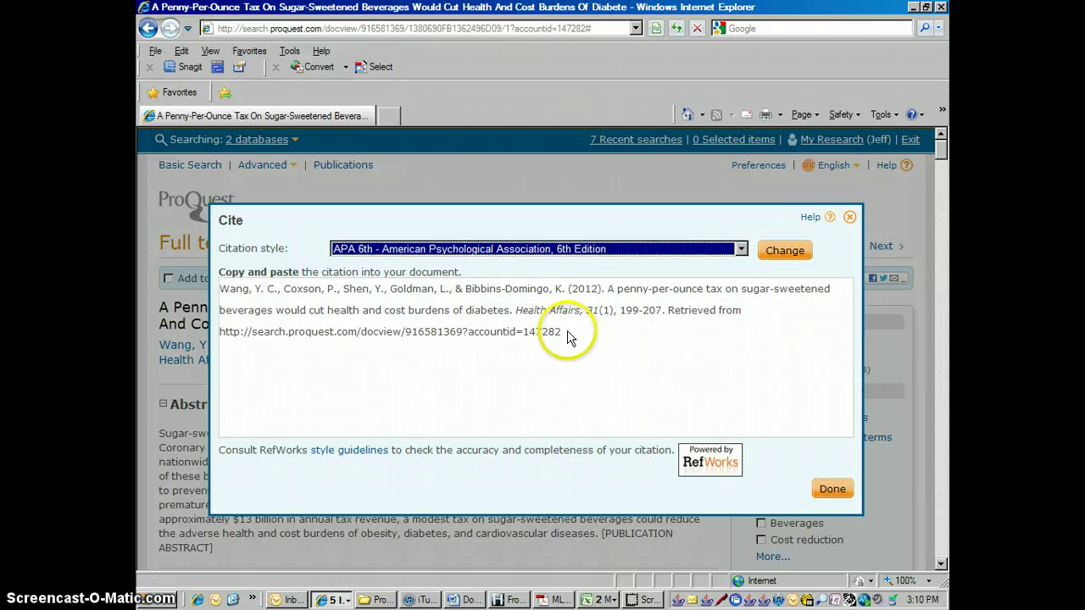
Copy the APA citation and switch to the Word References document
drag(565, 333, 236, 297)
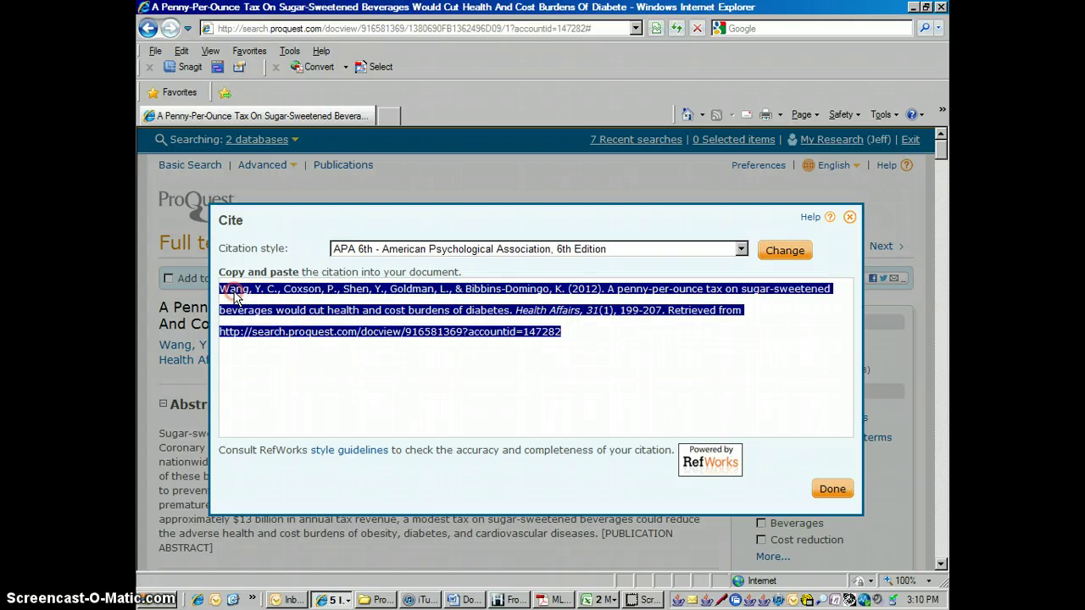
right_click(236, 296)
click(268, 314)
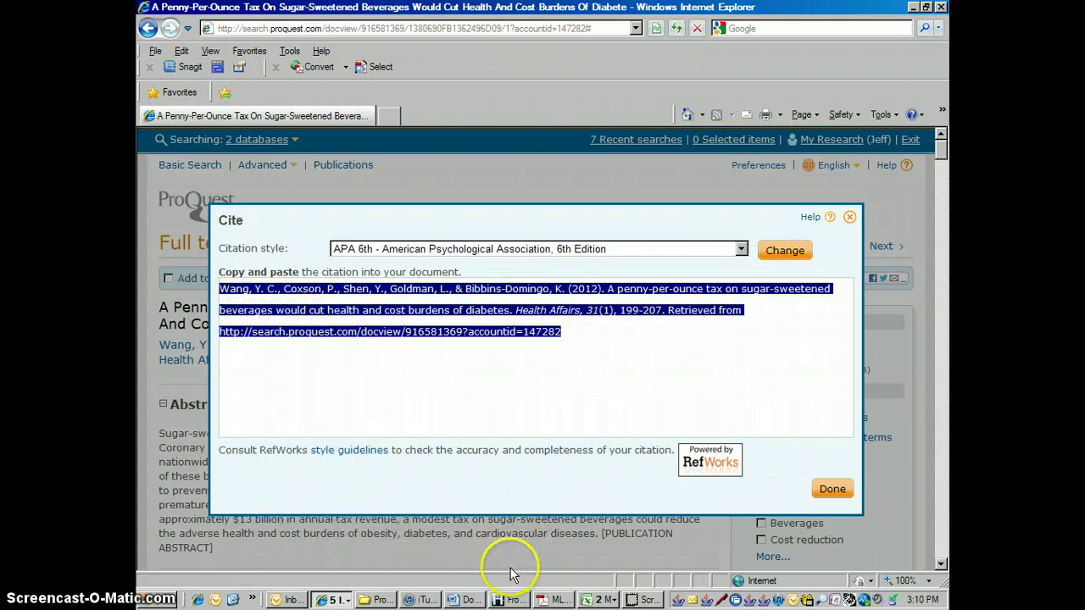
click(466, 599)
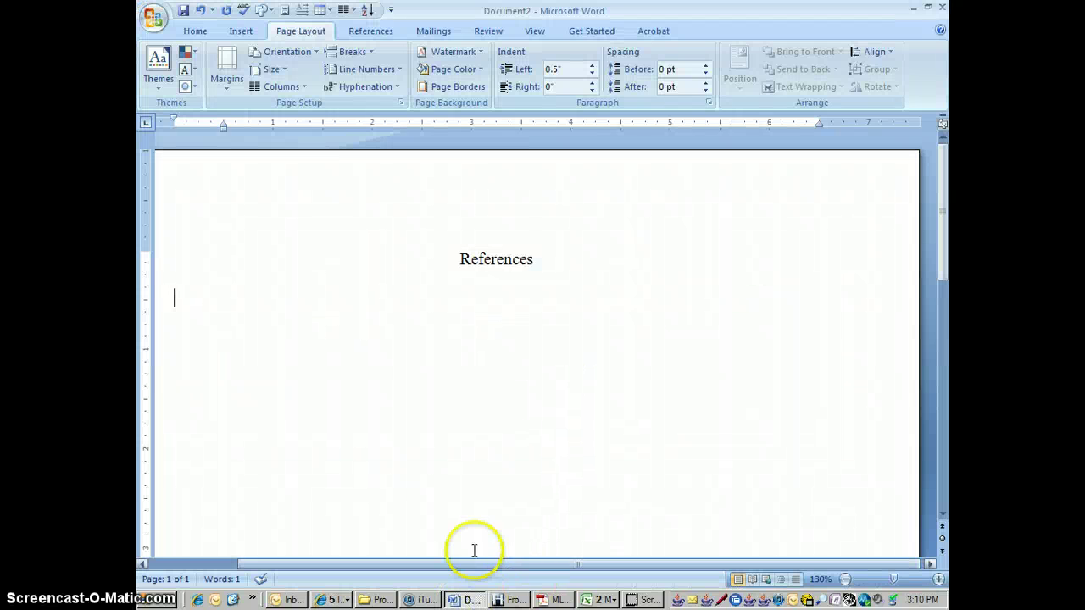
Paste the copied APA citation on the empty line below the References heading
drag(477, 565, 426, 562)
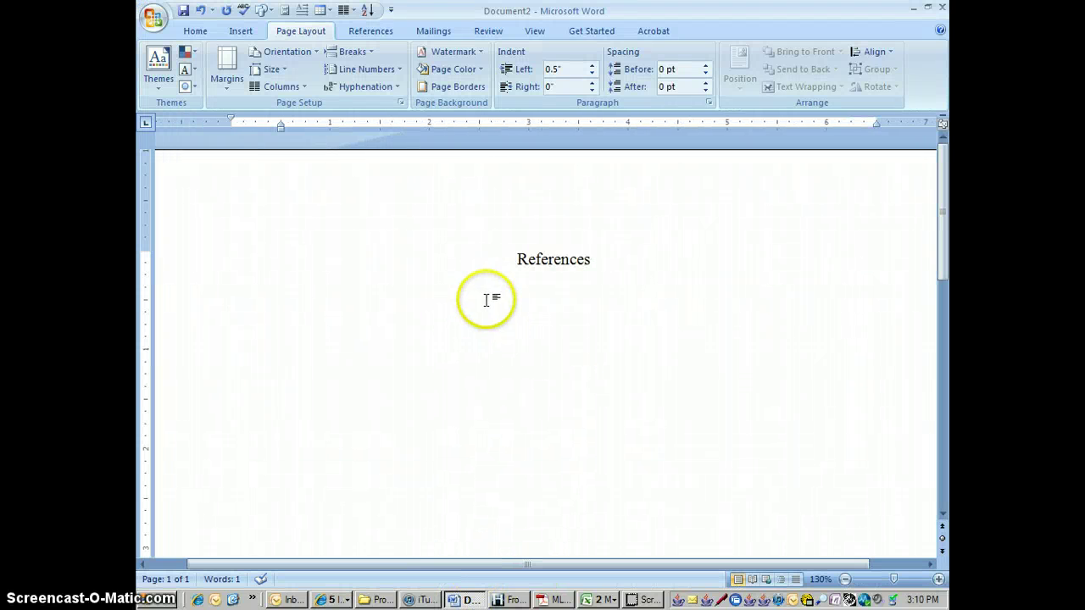
click(236, 300)
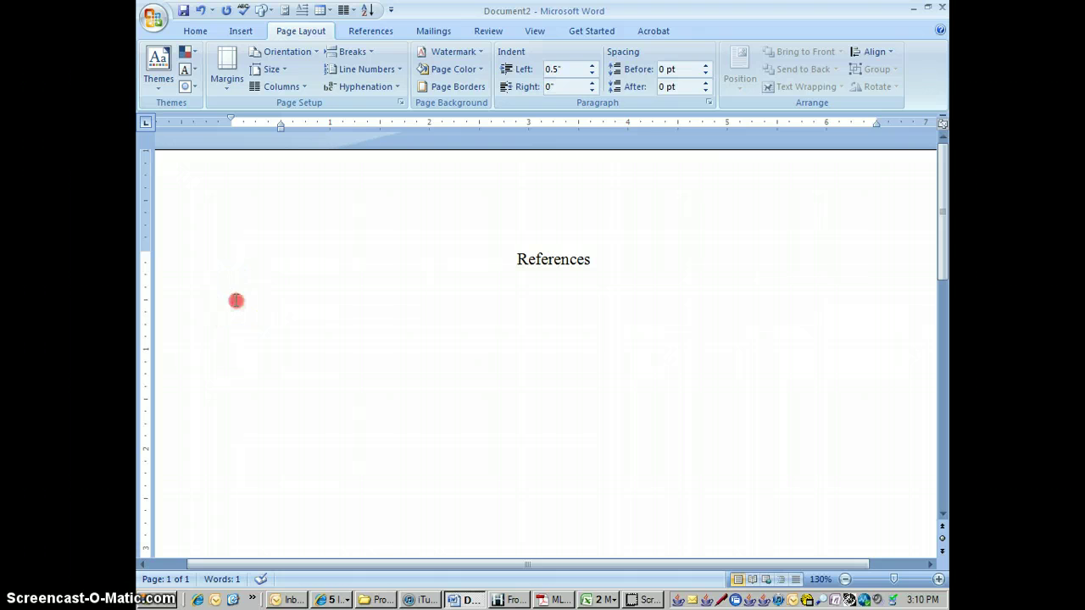
right_click(236, 300)
click(279, 347)
click(426, 358)
key(ctrl+v)
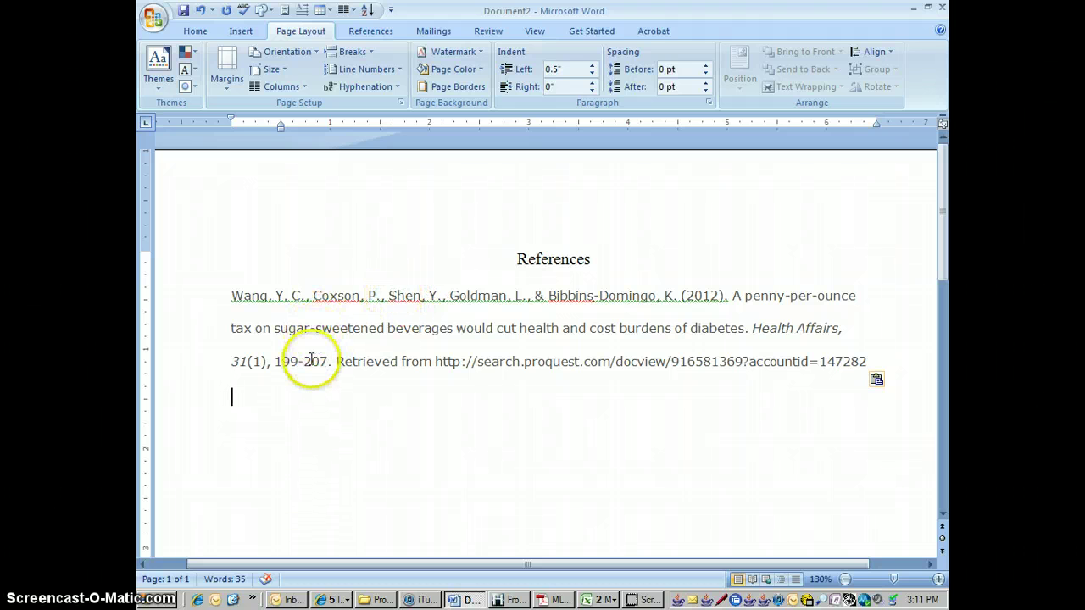
click(232, 296)
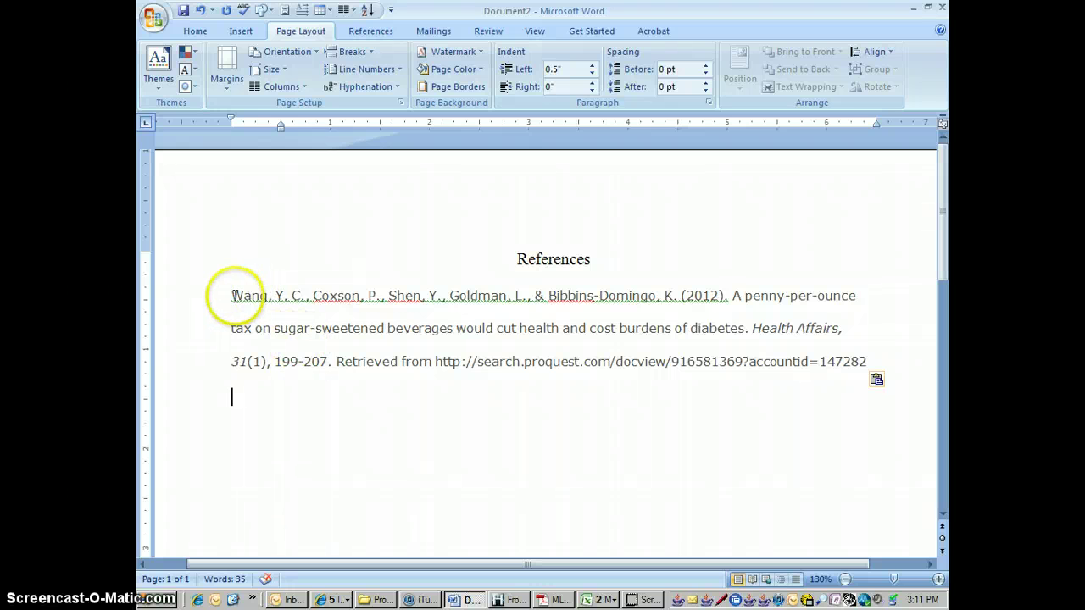
Set the pasted reference to Times New Roman, 12 point, in black font colour
mouse_move(306, 310)
mouse_down()
mouse_move(852, 333)
mouse_move(871, 360)
mouse_up()
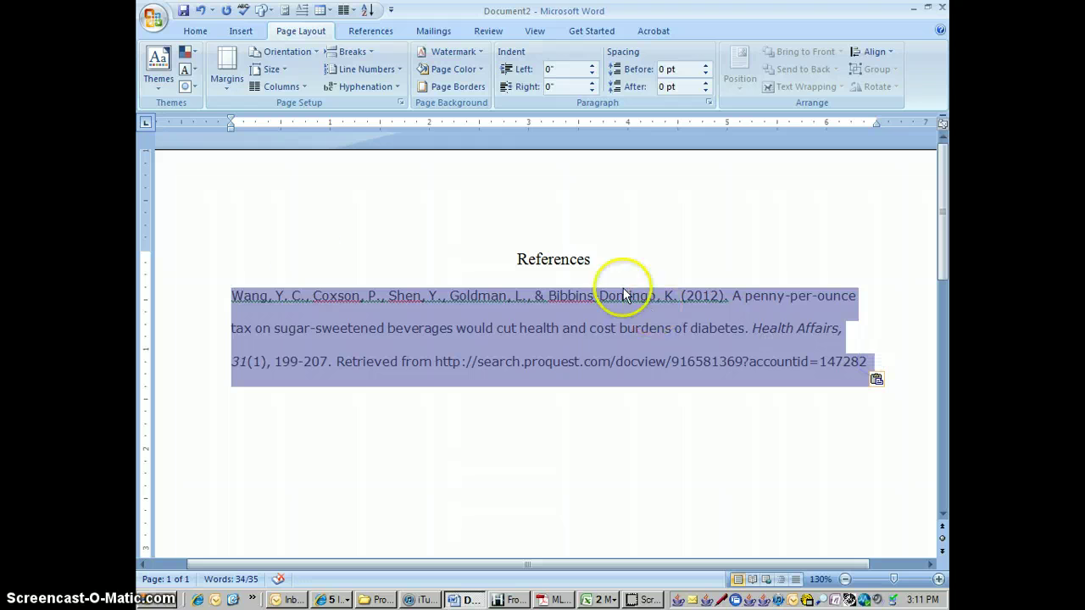
click(195, 30)
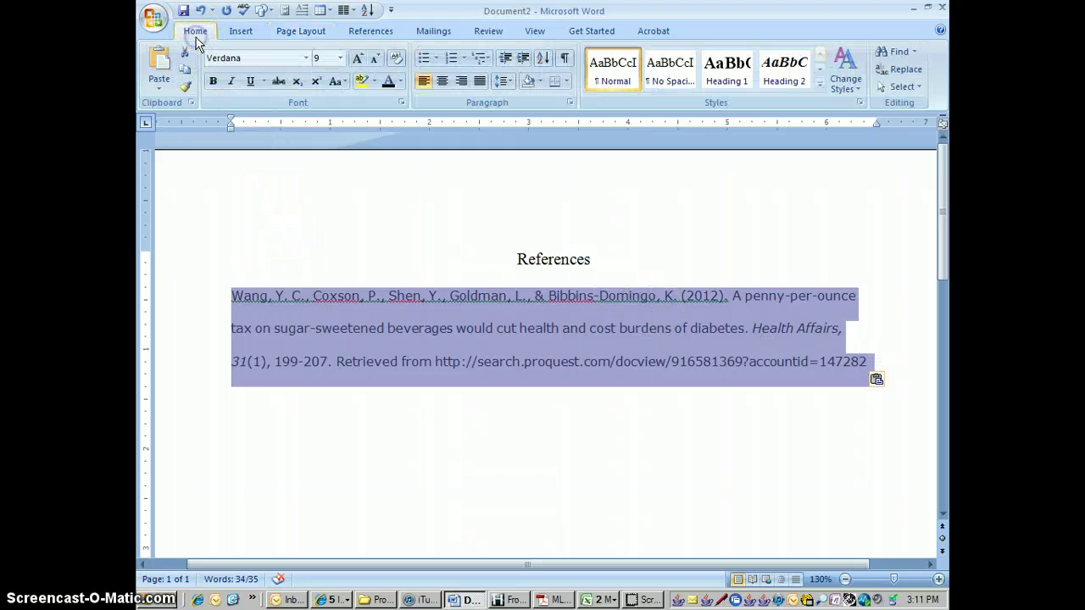
click(306, 58)
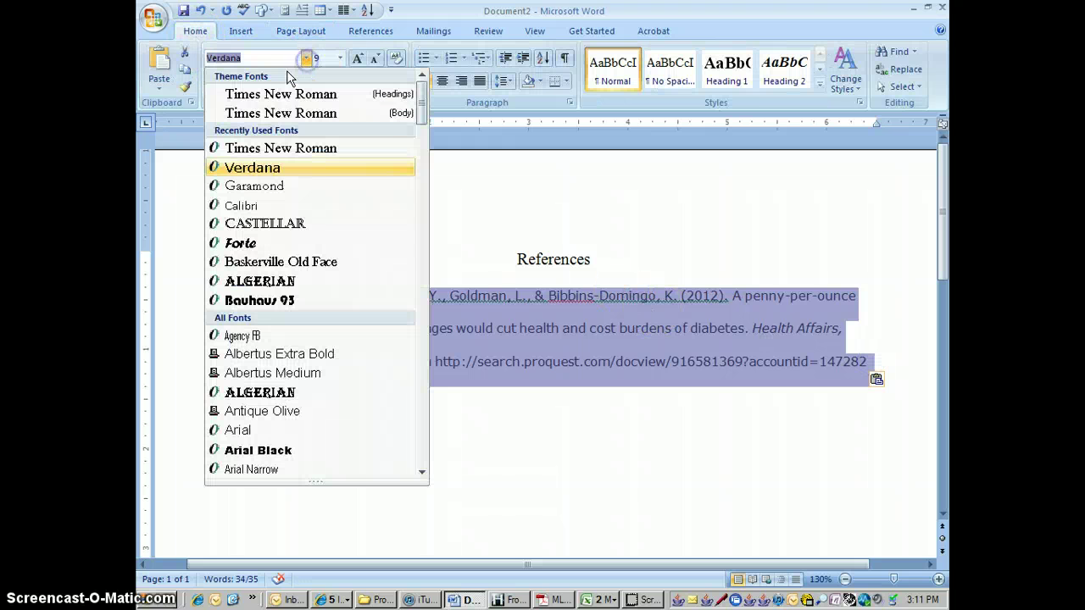
click(286, 113)
click(340, 57)
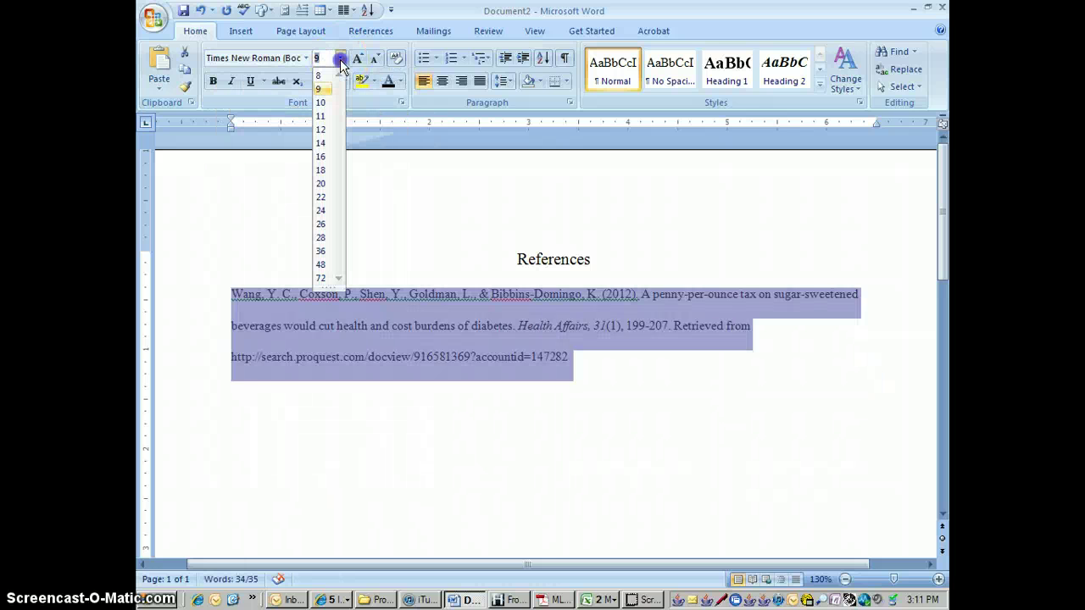
click(322, 130)
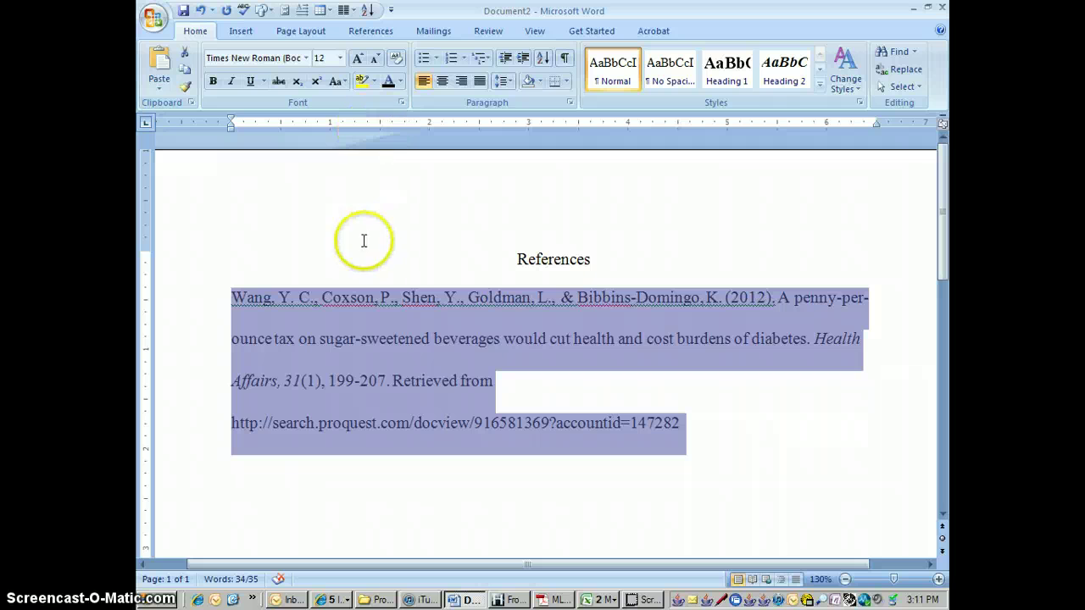
click(401, 82)
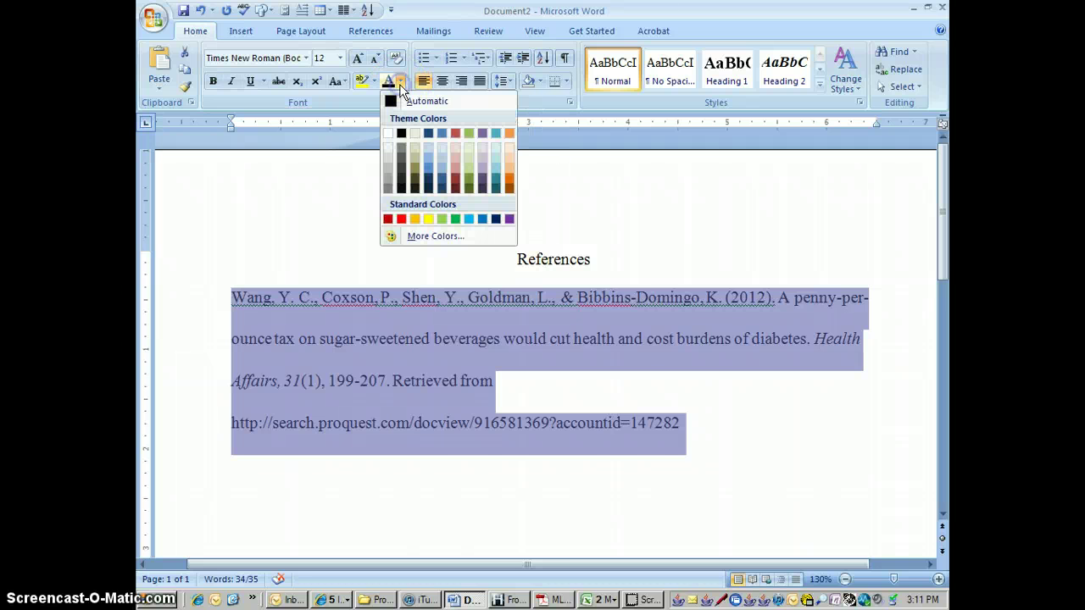
click(400, 134)
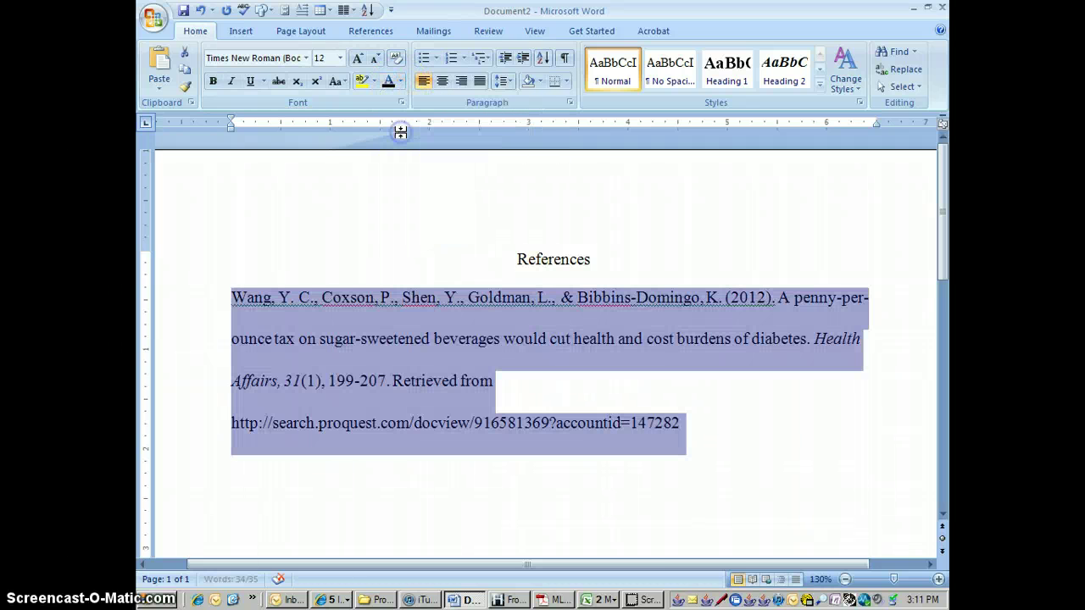
click(401, 82)
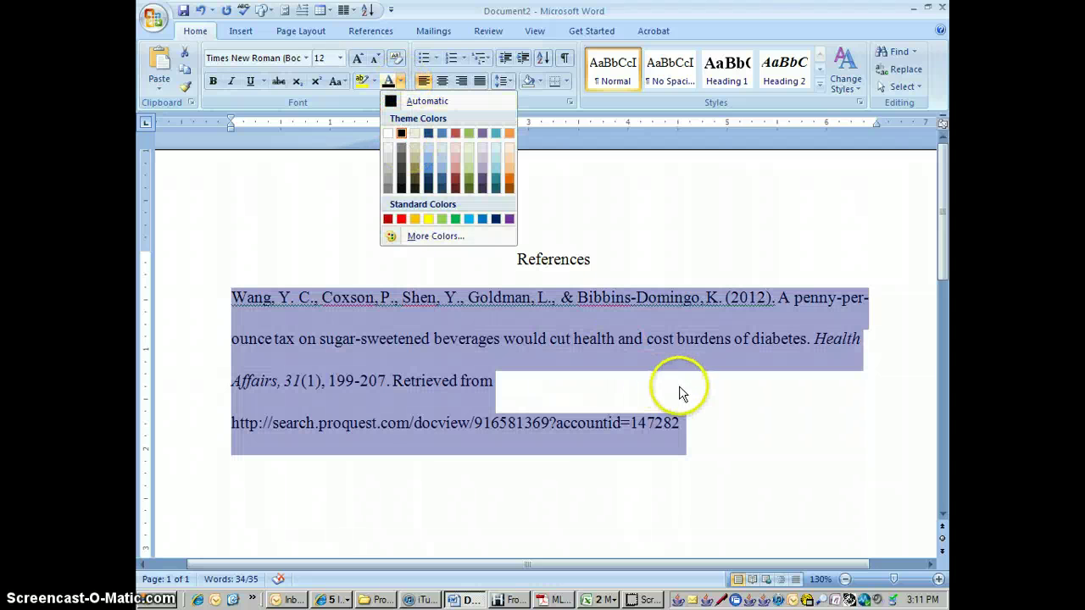
click(675, 389)
click(597, 339)
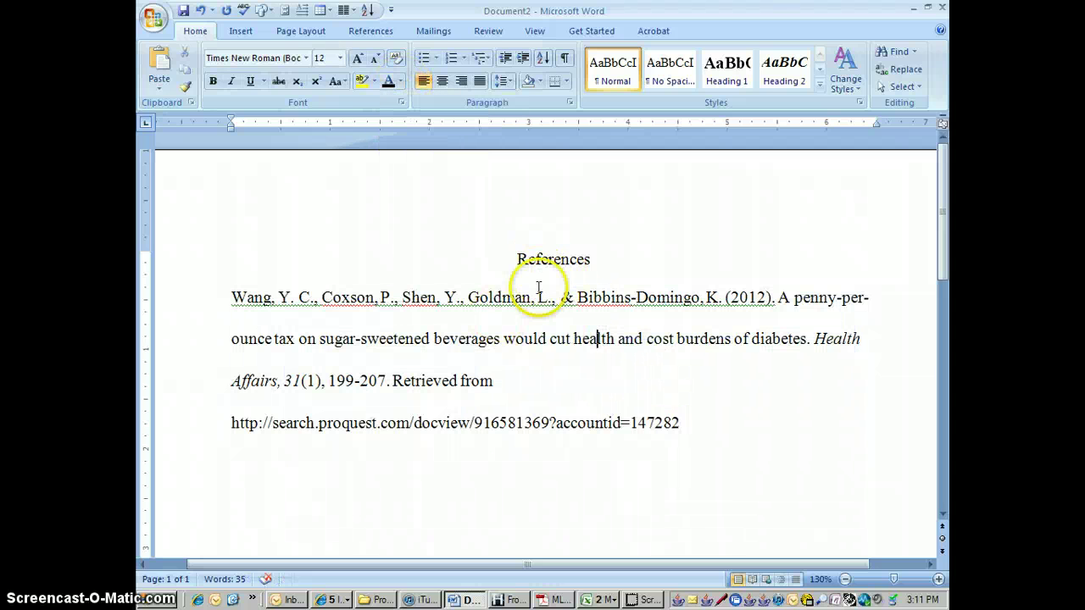
drag(683, 422, 233, 299)
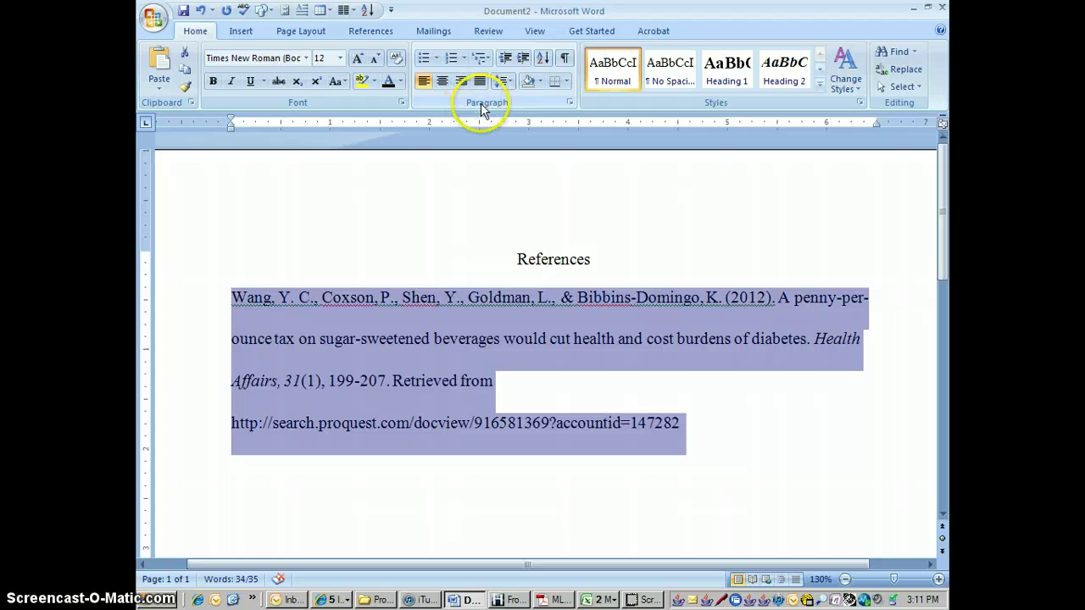
Give the reference a hanging indent, double line spacing and no extra space between same-style paragraphs
click(571, 102)
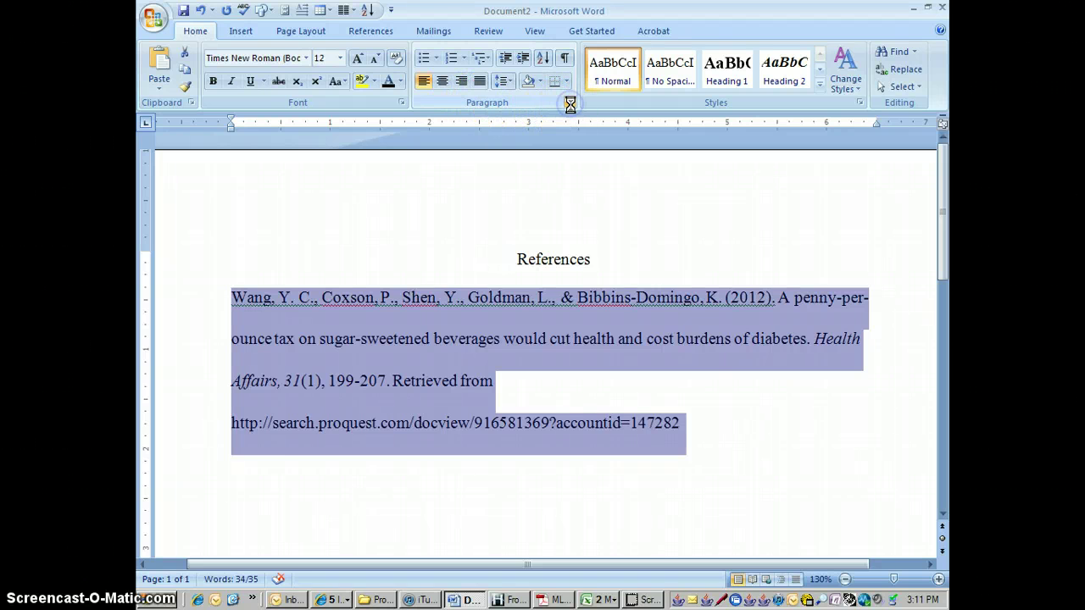
click(670, 308)
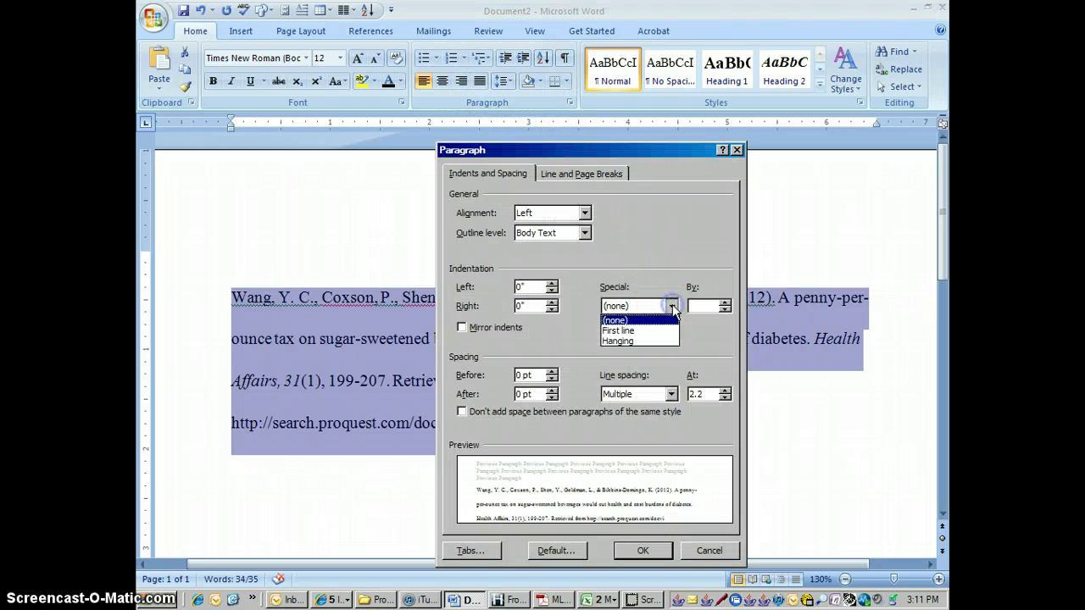
click(618, 342)
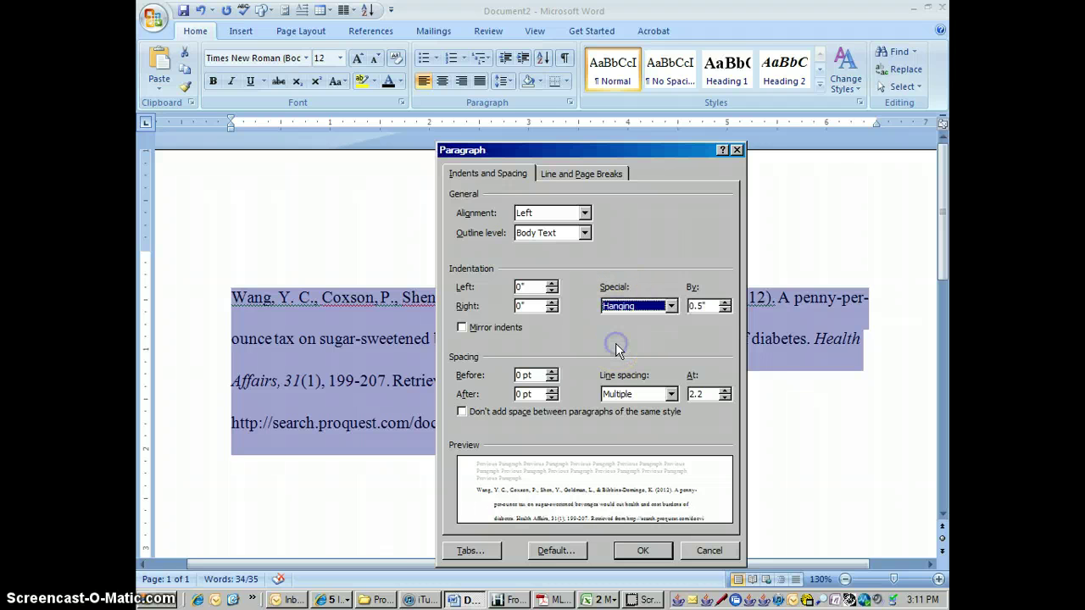
click(671, 396)
click(631, 431)
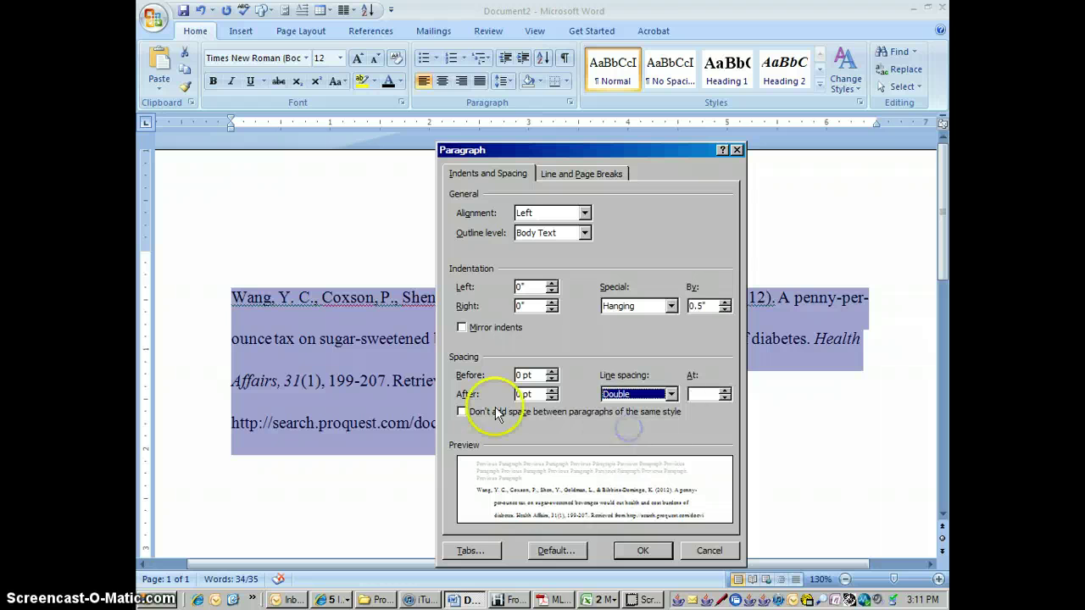
click(462, 412)
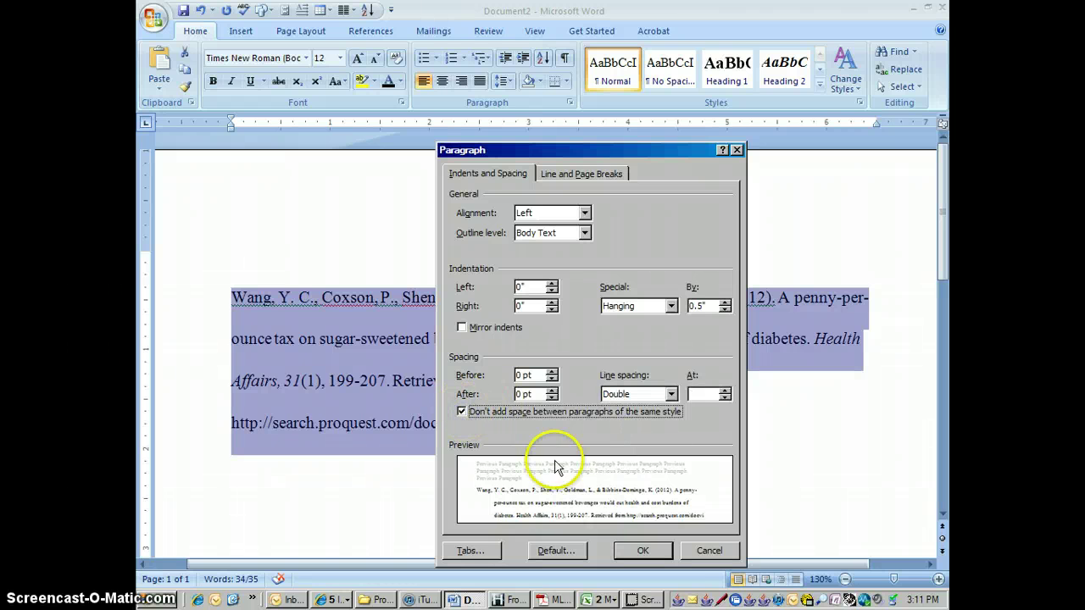
click(642, 550)
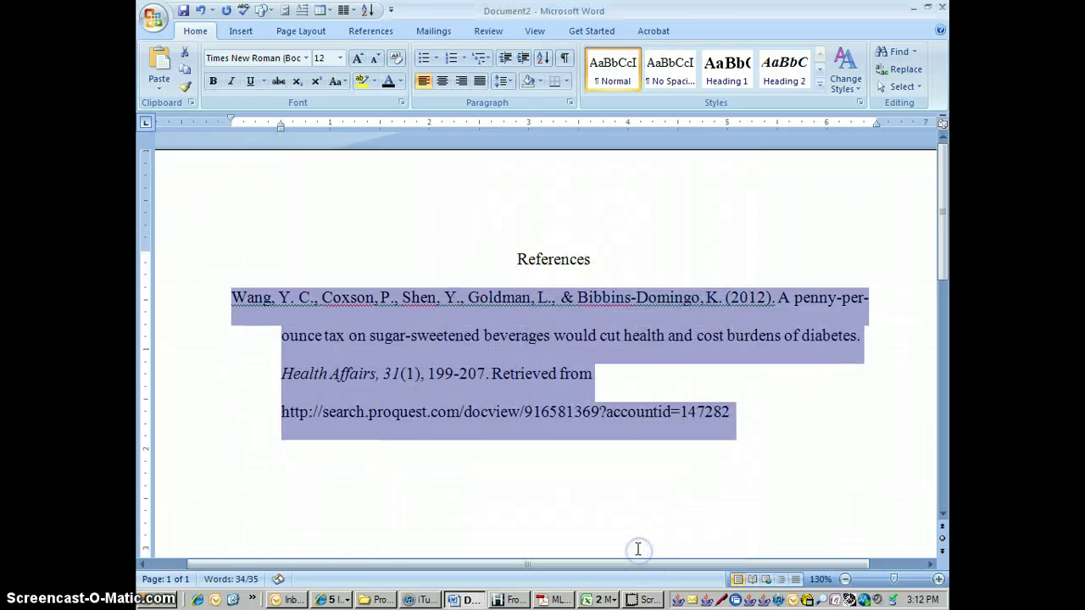
click(788, 451)
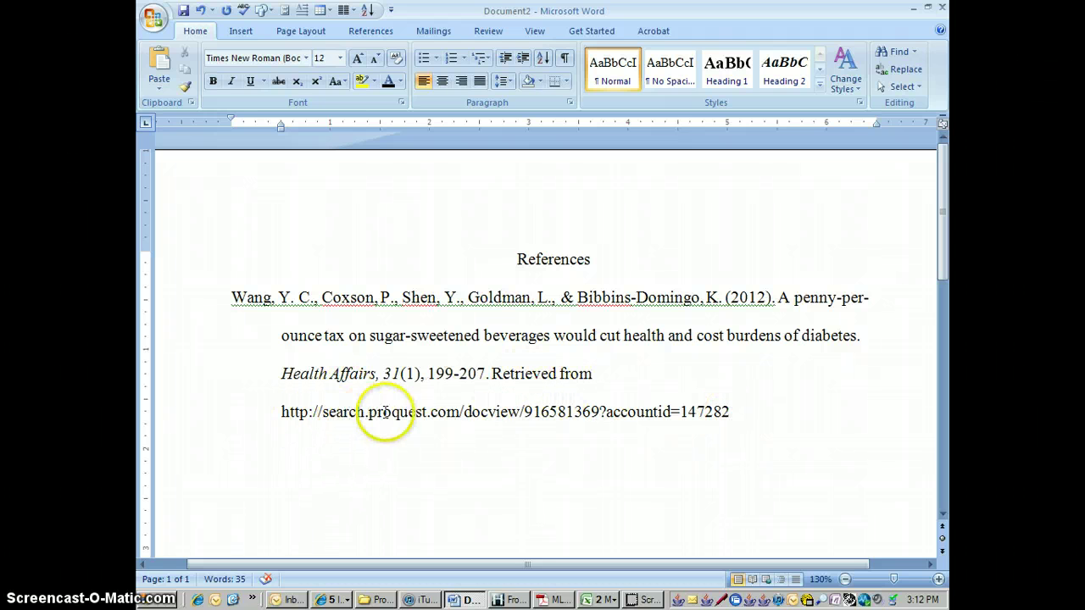
click(736, 411)
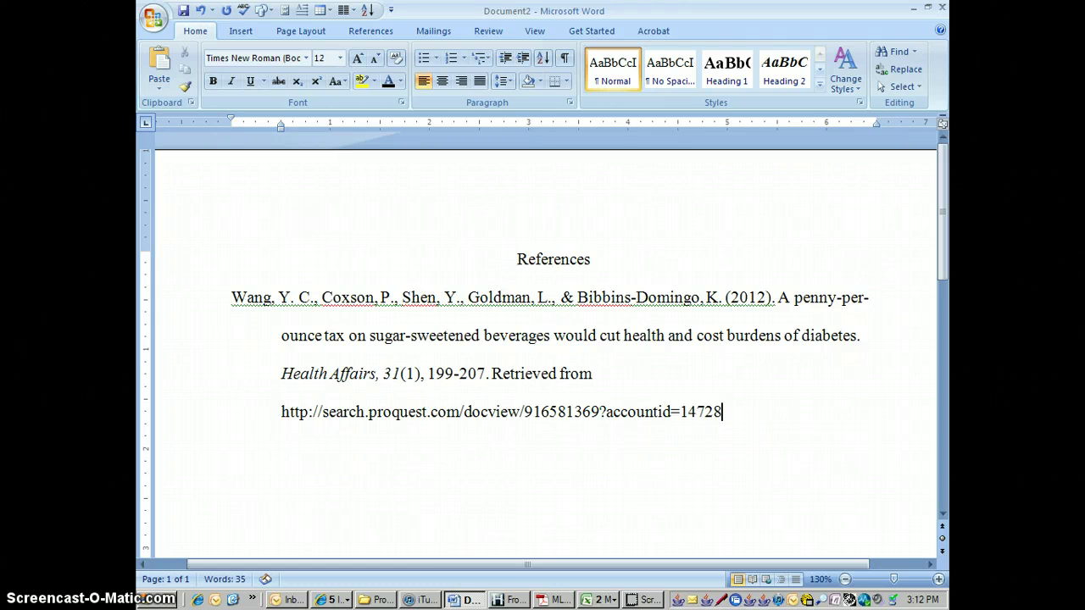
key(BackSpace)
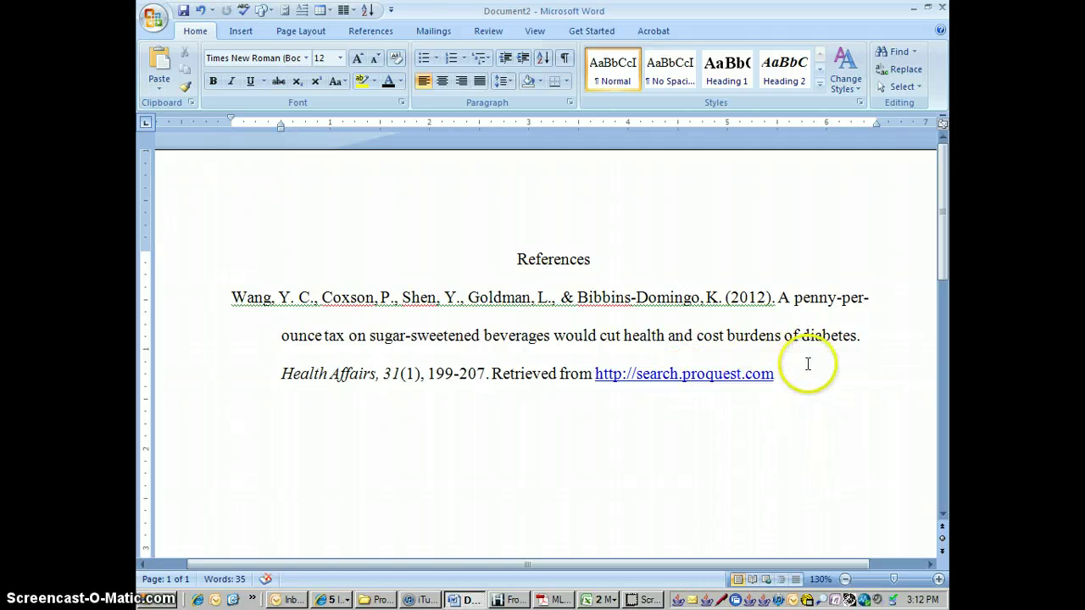
key(Return)
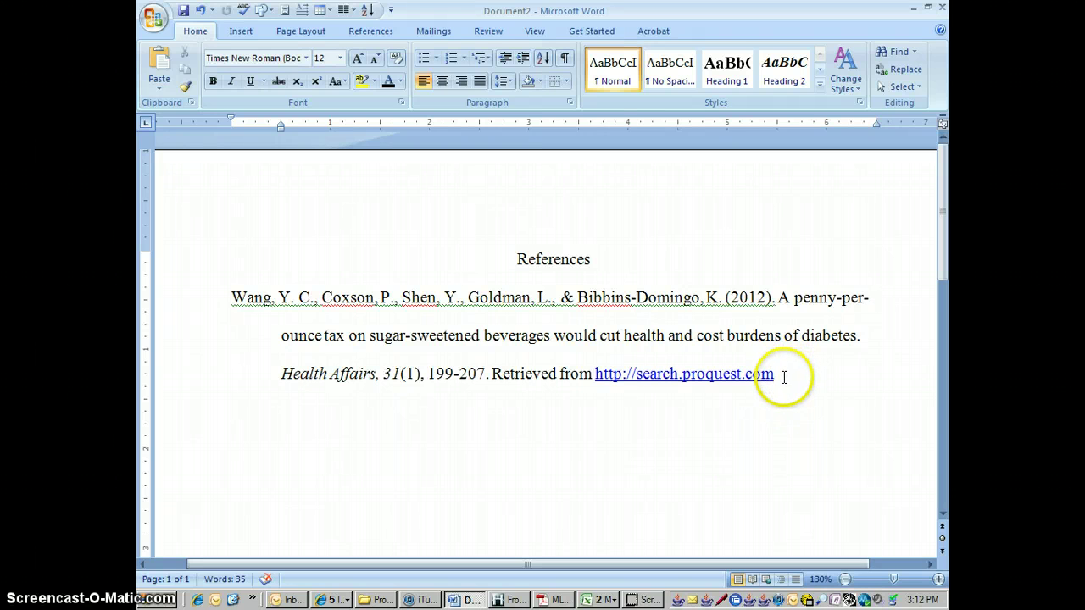
click(780, 376)
drag(757, 374, 642, 375)
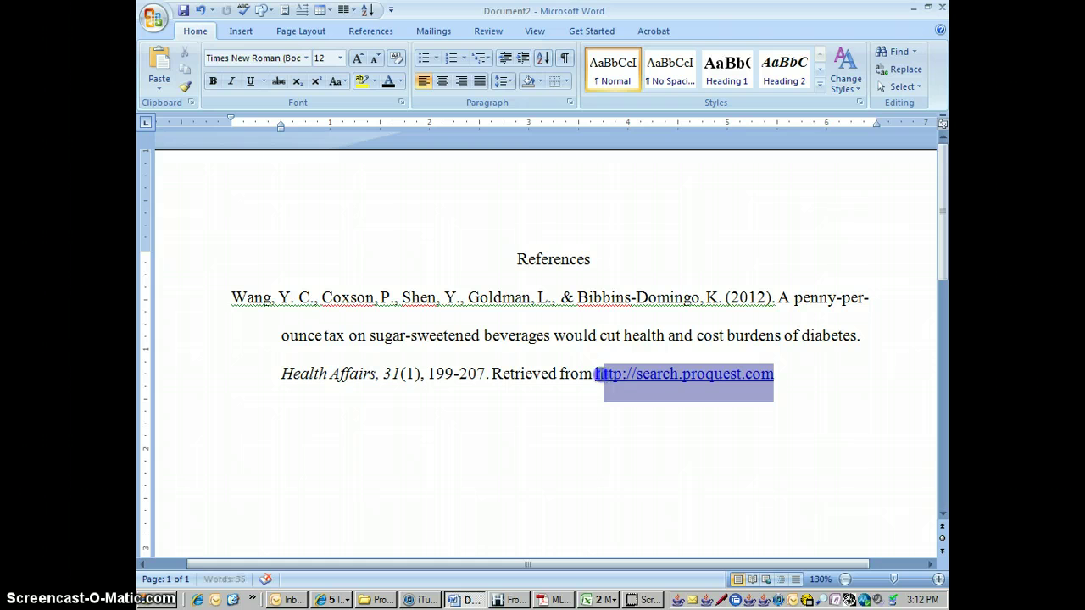
right_click(660, 378)
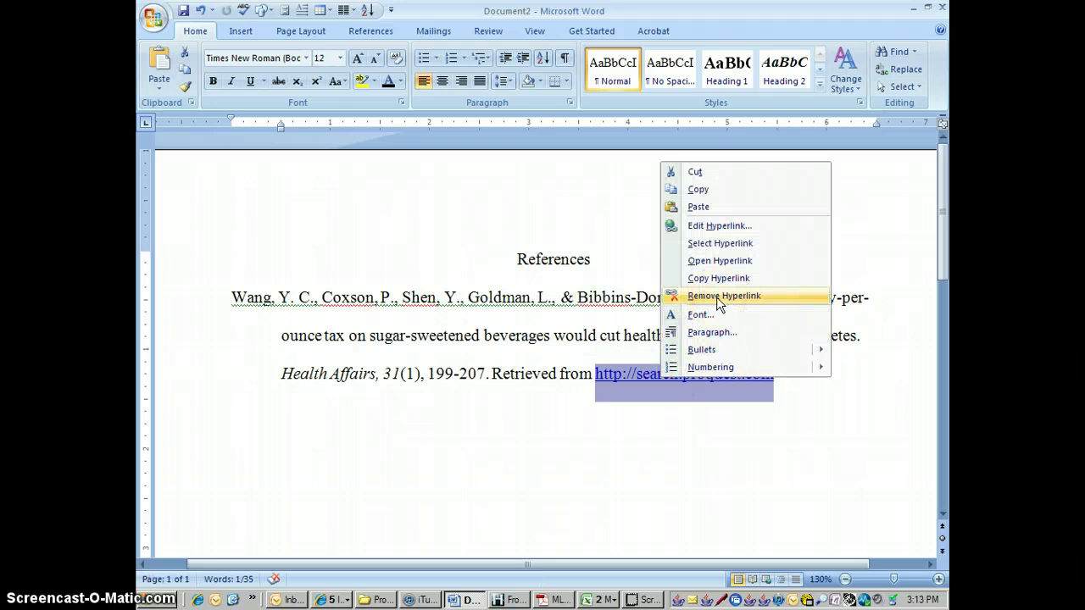
click(717, 297)
click(794, 378)
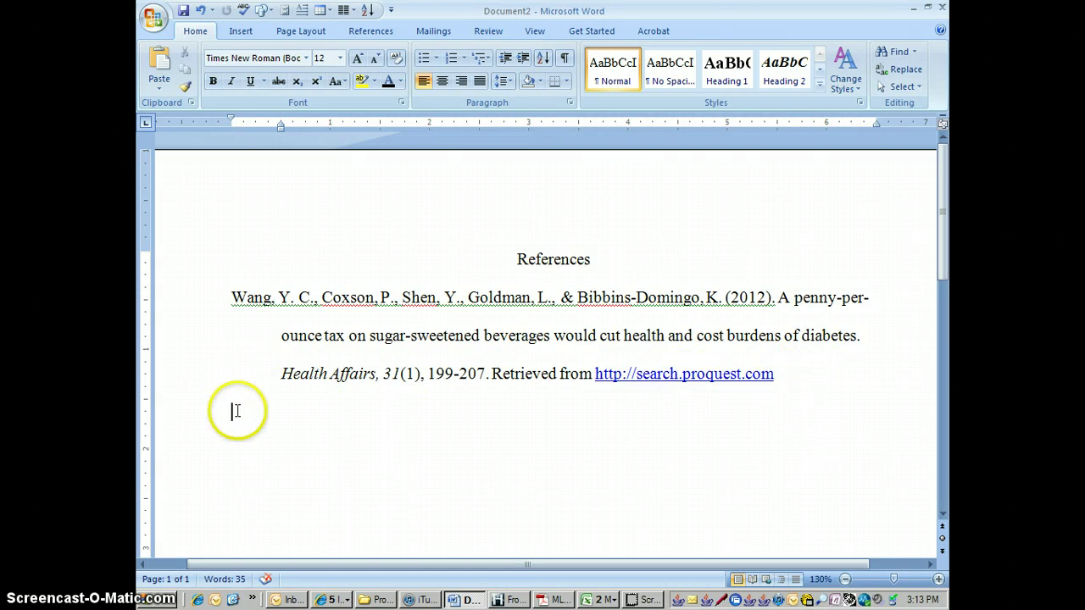
drag(775, 376, 619, 374)
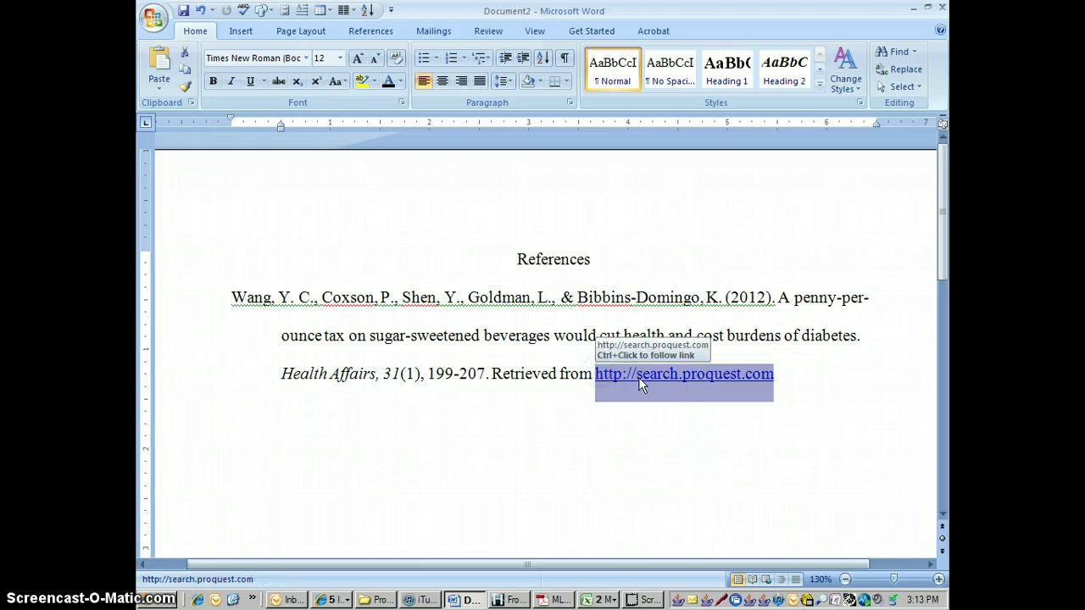
right_click(638, 377)
click(697, 296)
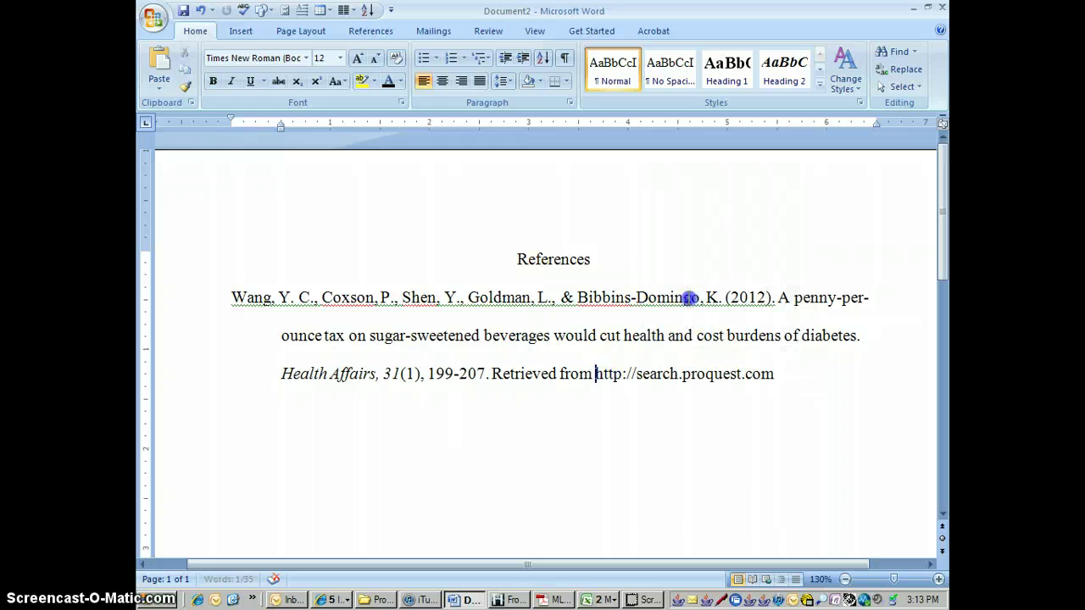
click(240, 413)
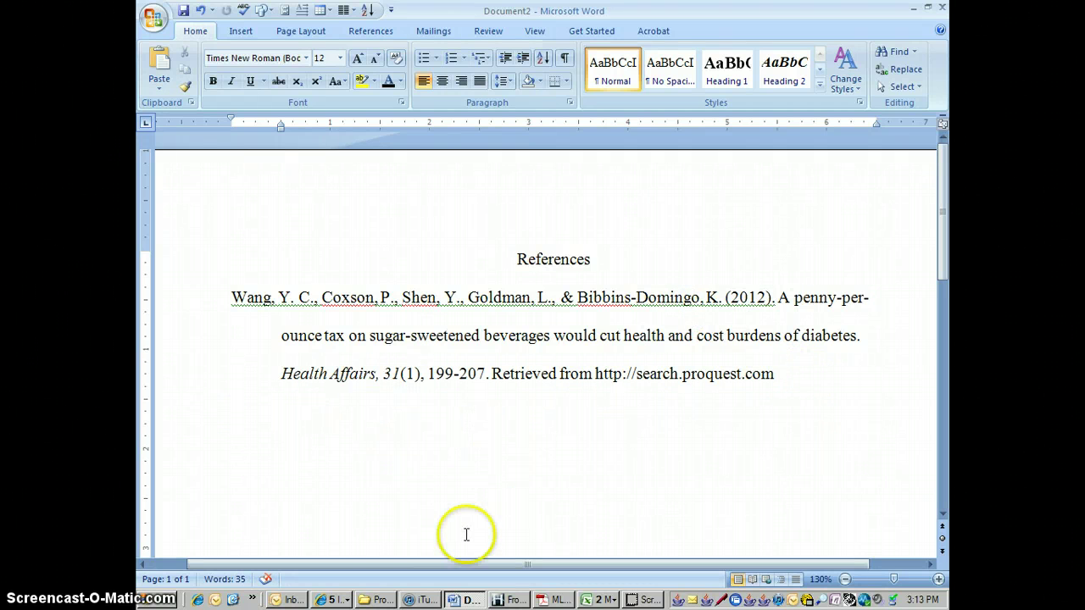
Return to the ProQuest results and open the second result on new diabetes drugs
click(338, 600)
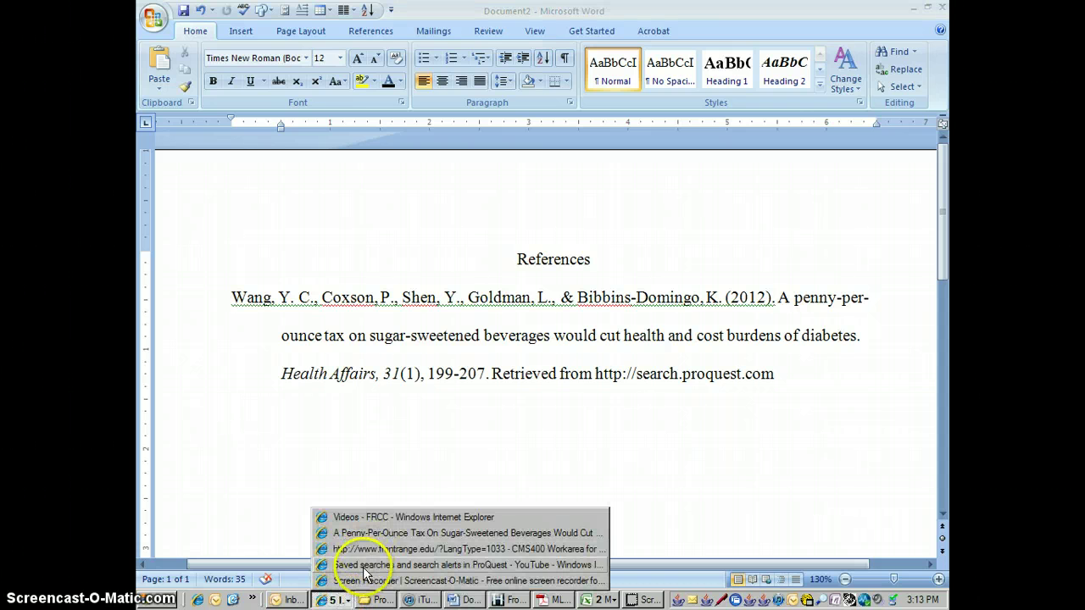
click(360, 565)
click(337, 600)
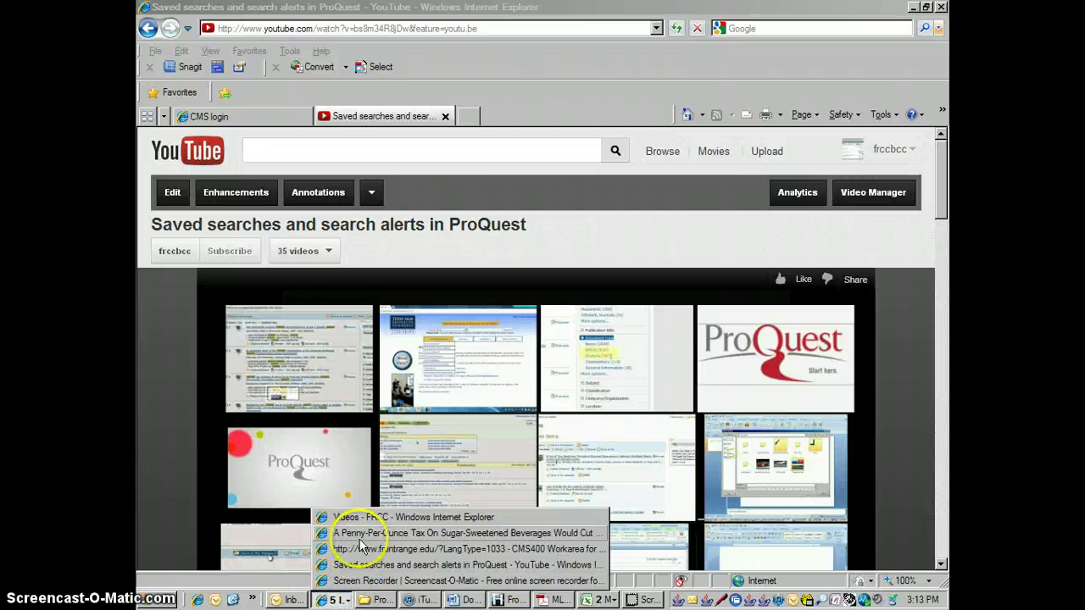
click(371, 535)
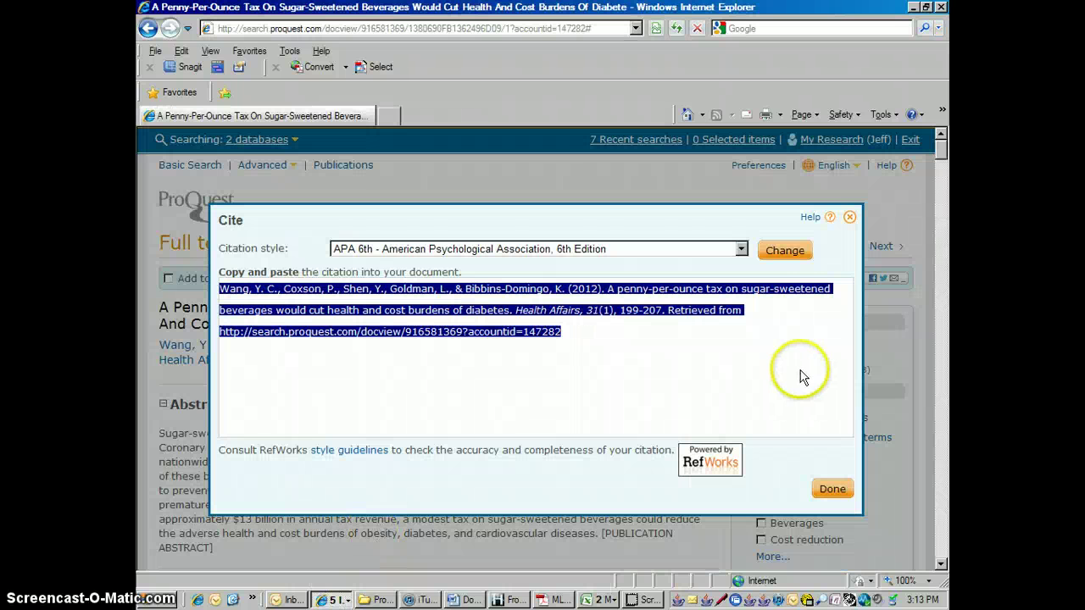
click(854, 218)
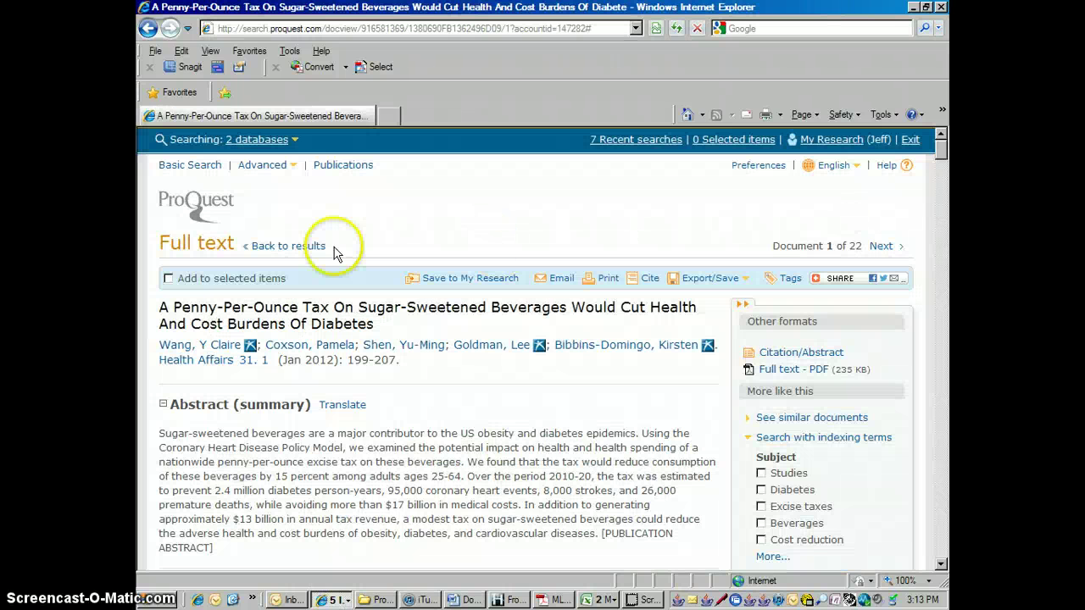
click(313, 248)
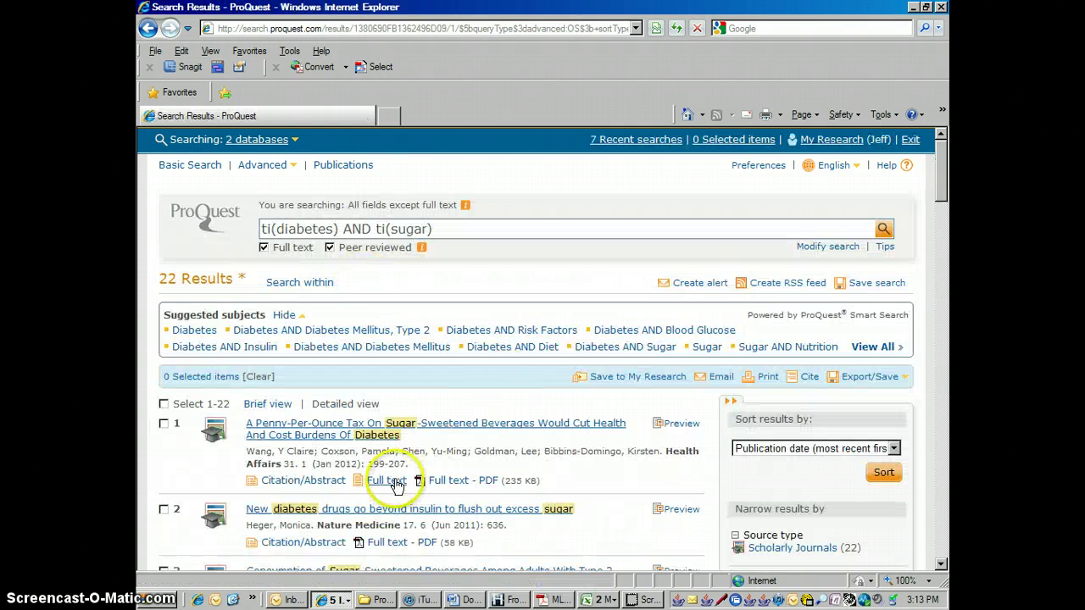
click(382, 510)
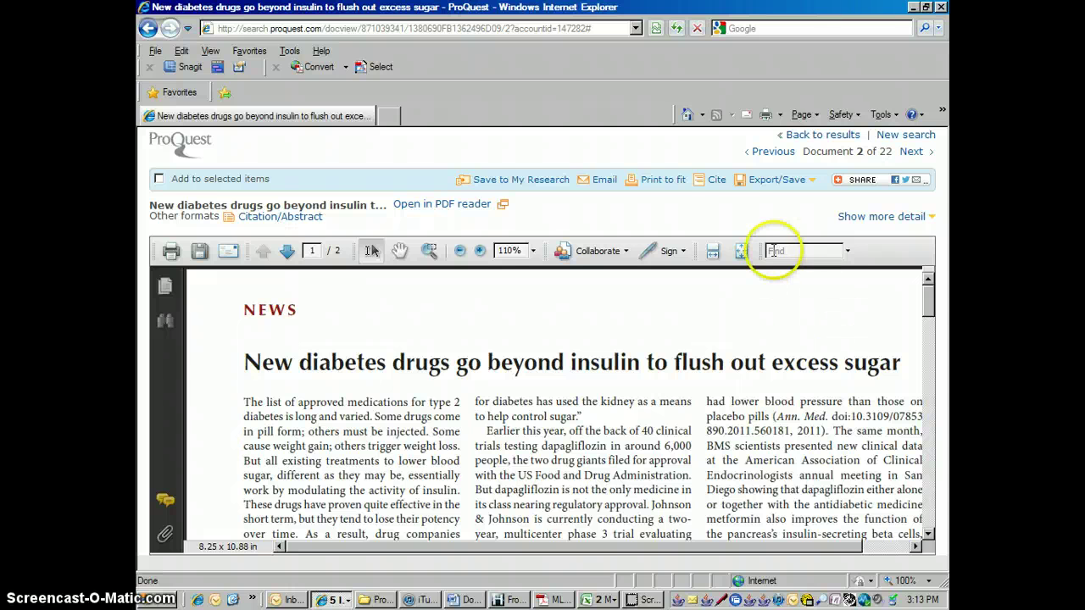
Copy the diabetes drugs article's APA 6th citation and switch back to Word
click(717, 187)
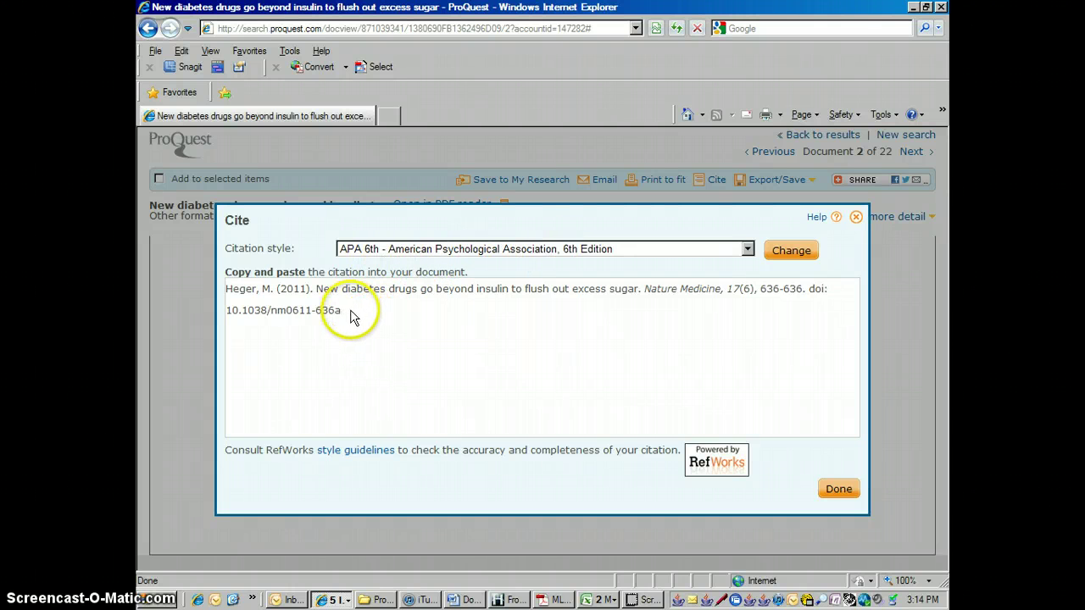
drag(325, 311, 239, 298)
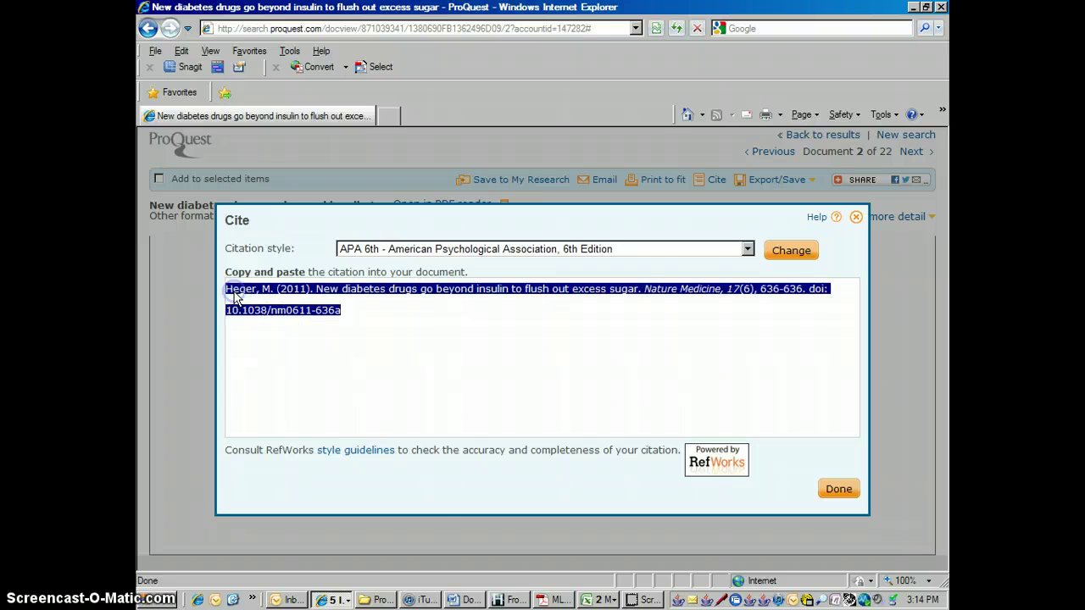
right_click(252, 293)
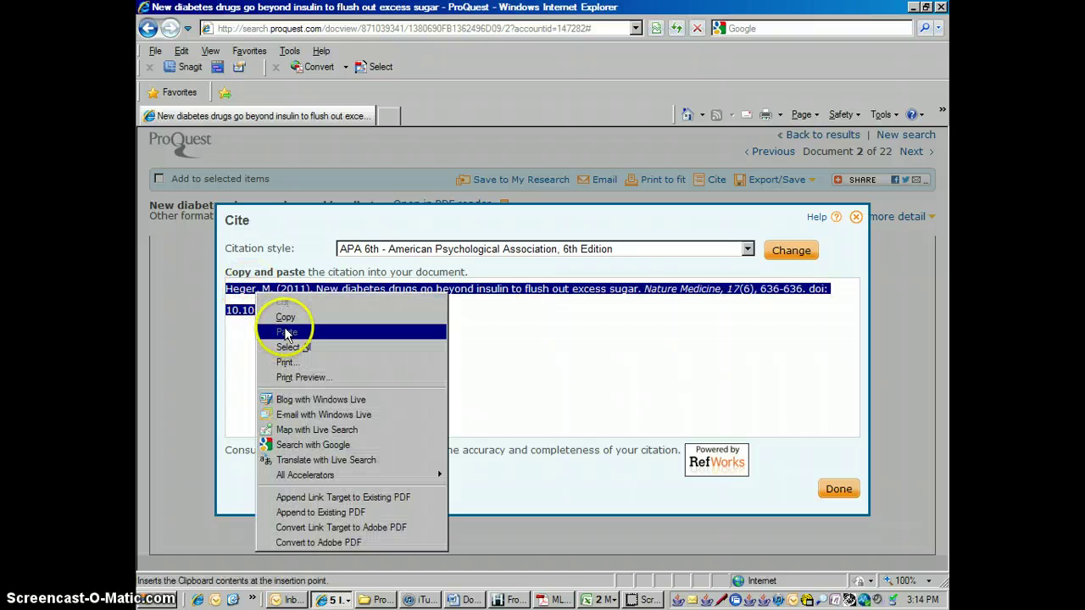
click(285, 321)
click(482, 602)
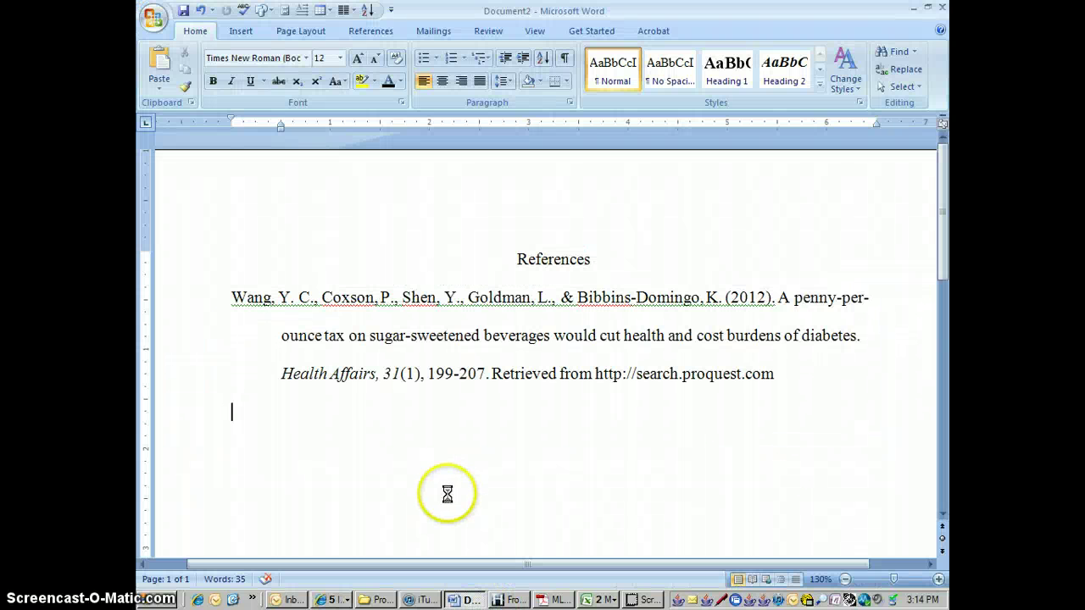
Paste the Heger citation below the Wang reference and remove the trailing empty line
key(ctrl+v)
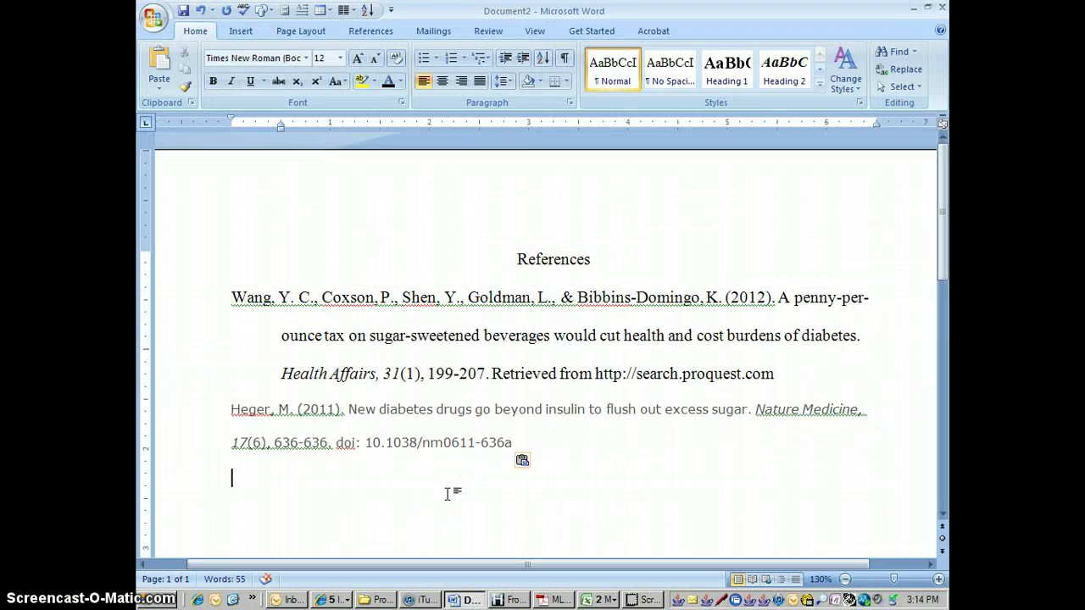
click(466, 481)
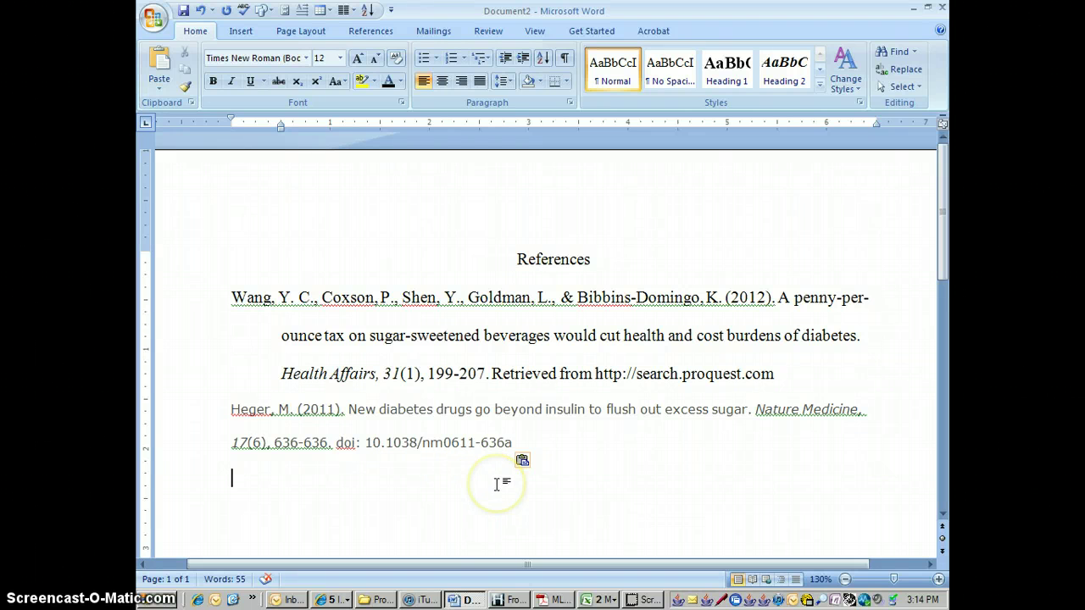
key(BackSpace)
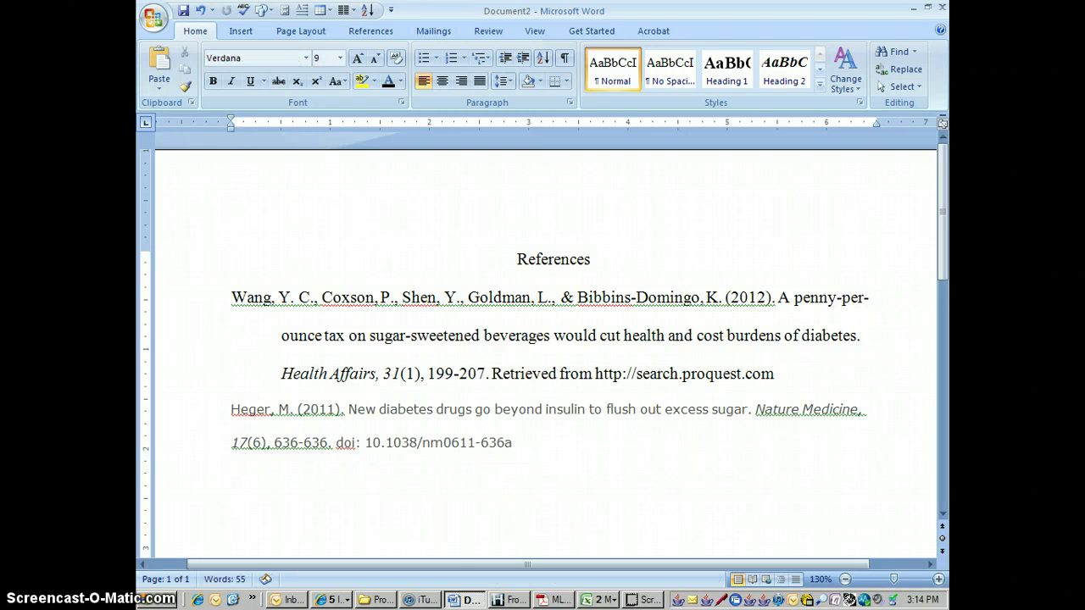
Set the Heger reference to Times New Roman, 12 point
click(229, 408)
drag(229, 408, 542, 435)
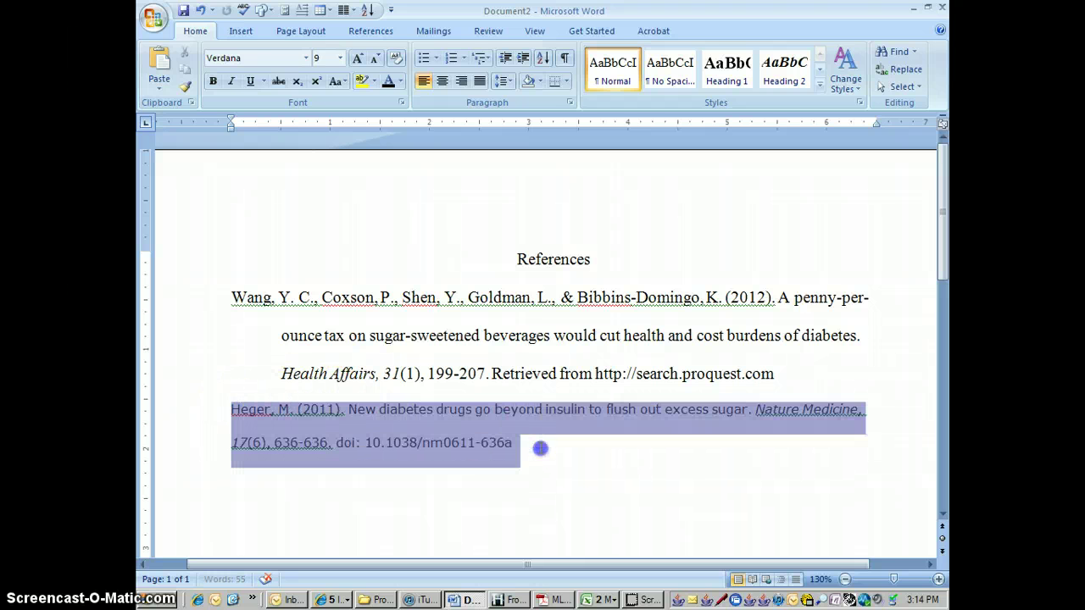
click(306, 58)
click(284, 149)
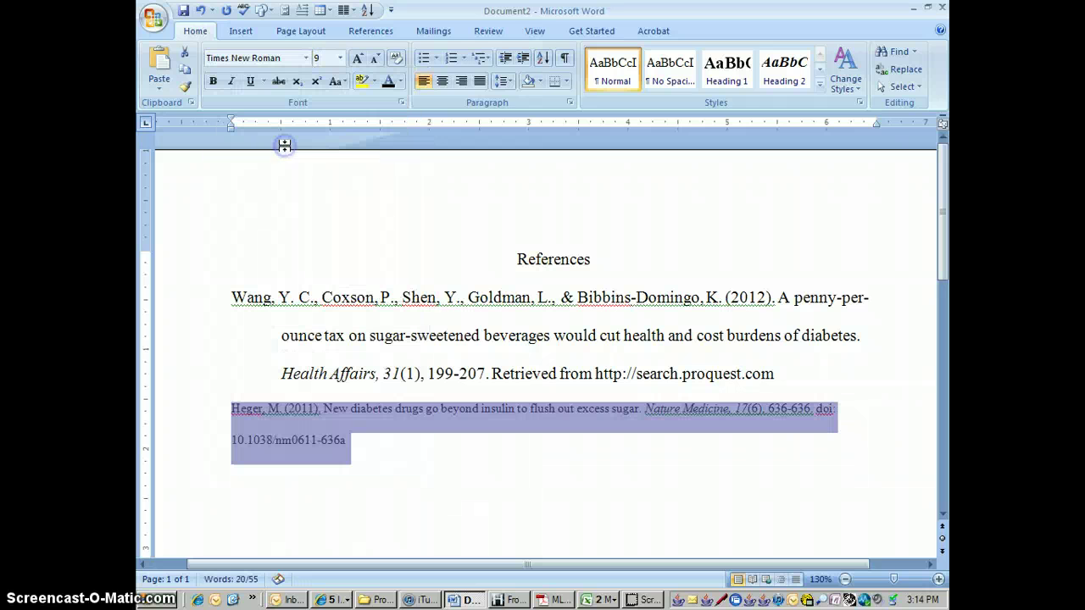
click(340, 60)
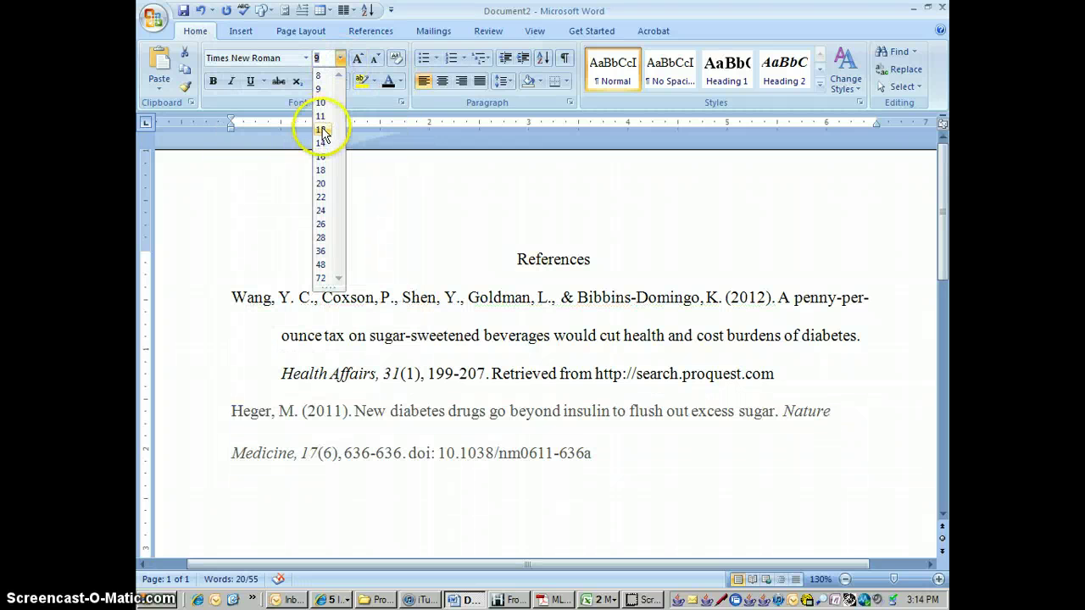
click(322, 119)
click(765, 524)
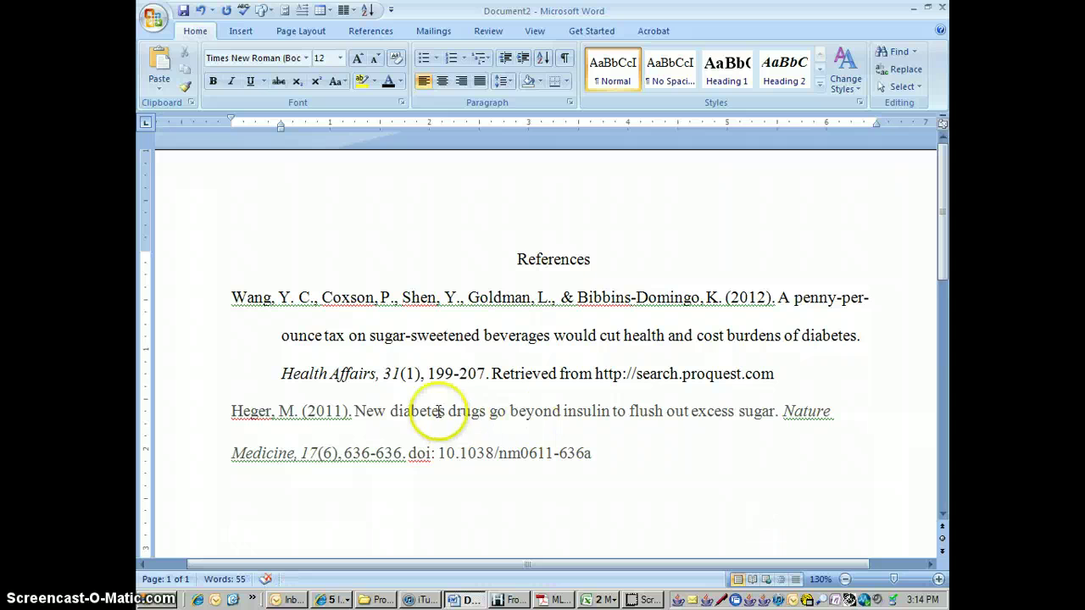
Change the Heger reference's font colour to black
drag(231, 412, 625, 450)
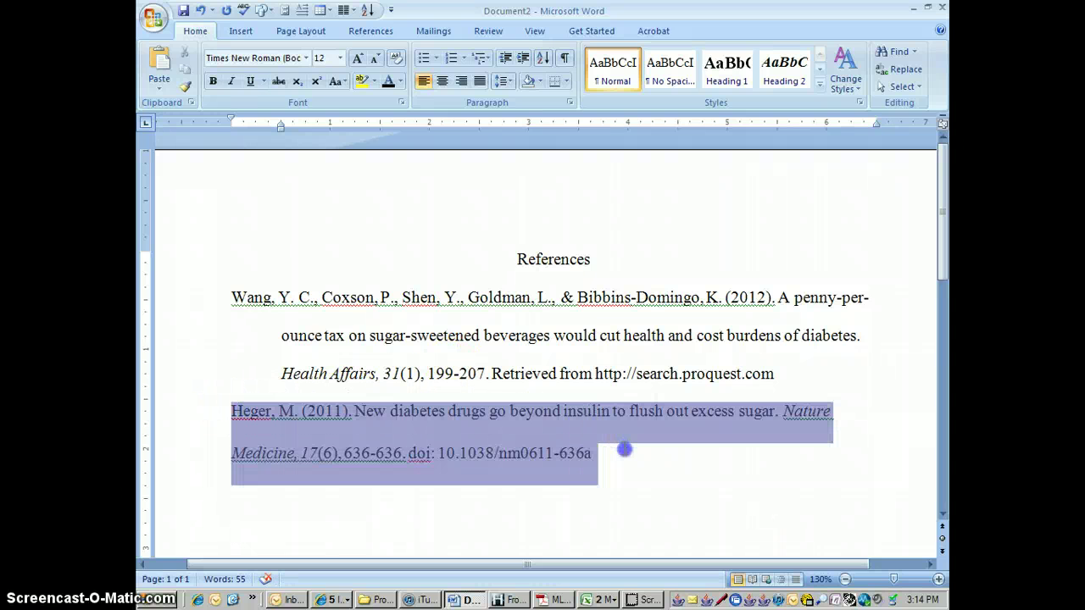
click(400, 83)
click(401, 133)
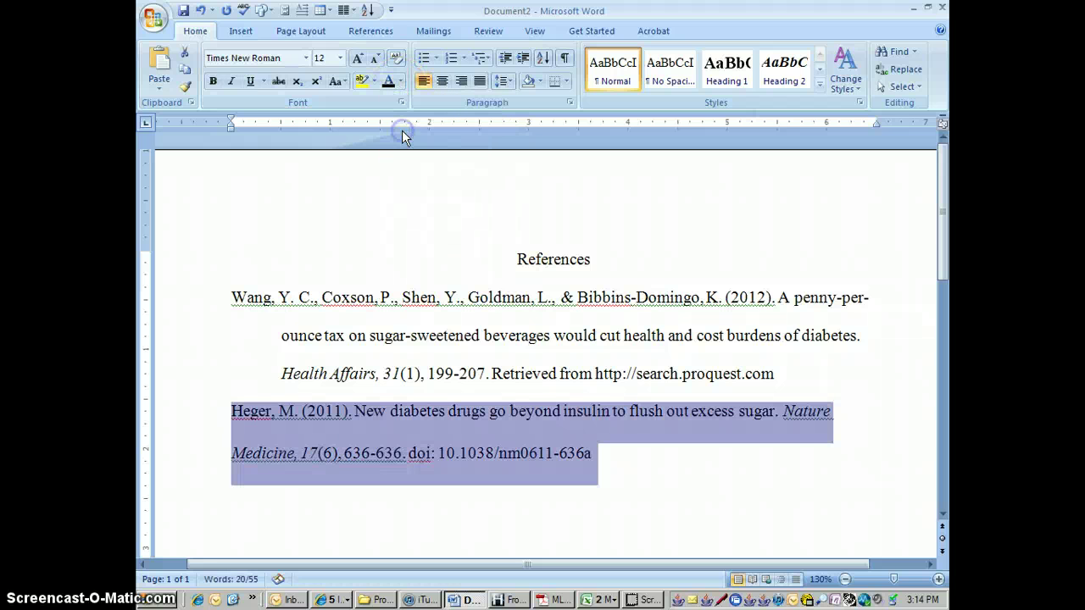
Give the Heger reference a hanging indent, double line spacing, and no extra space between paragraphs
click(571, 106)
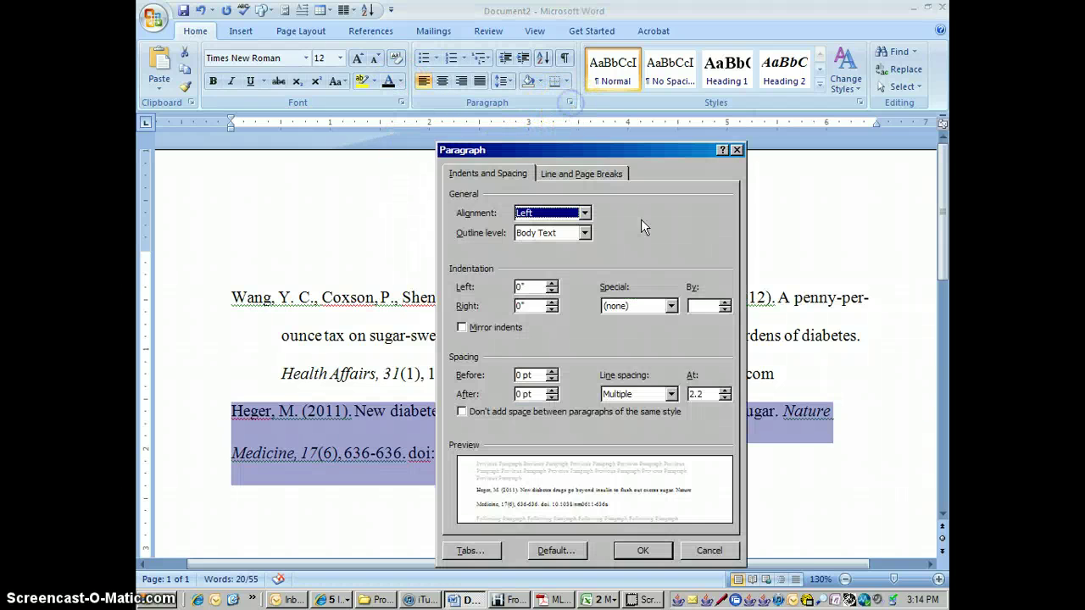
click(673, 305)
click(651, 342)
click(671, 394)
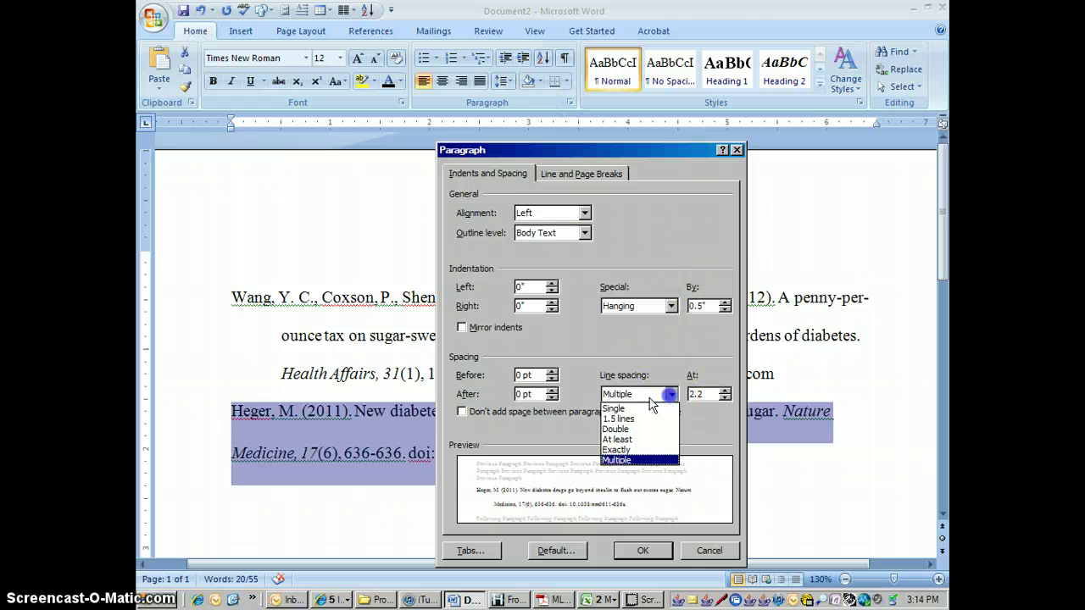
click(633, 430)
click(462, 412)
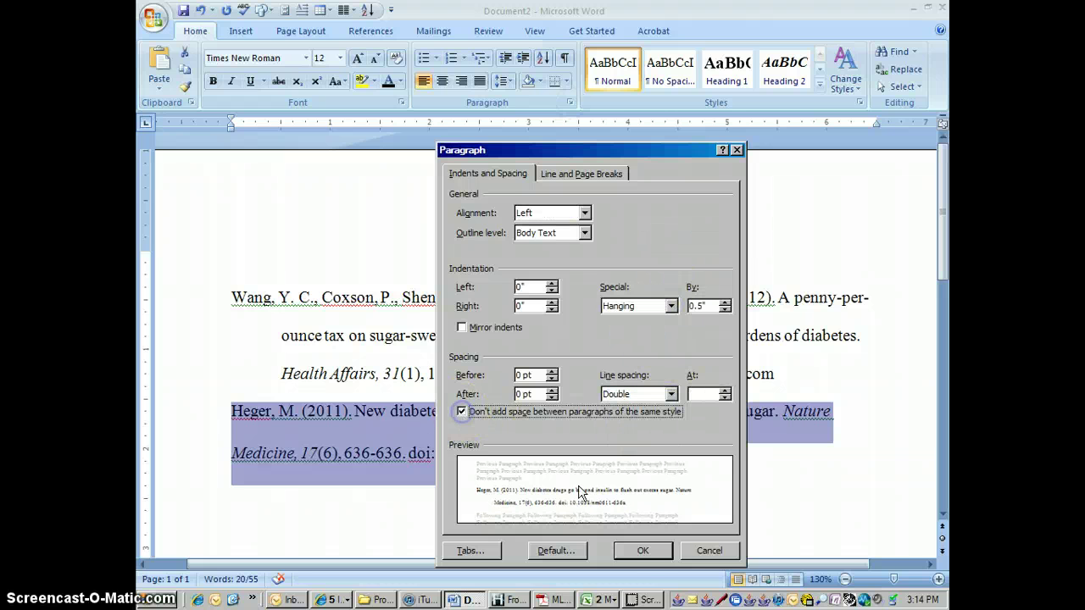
click(650, 551)
click(720, 473)
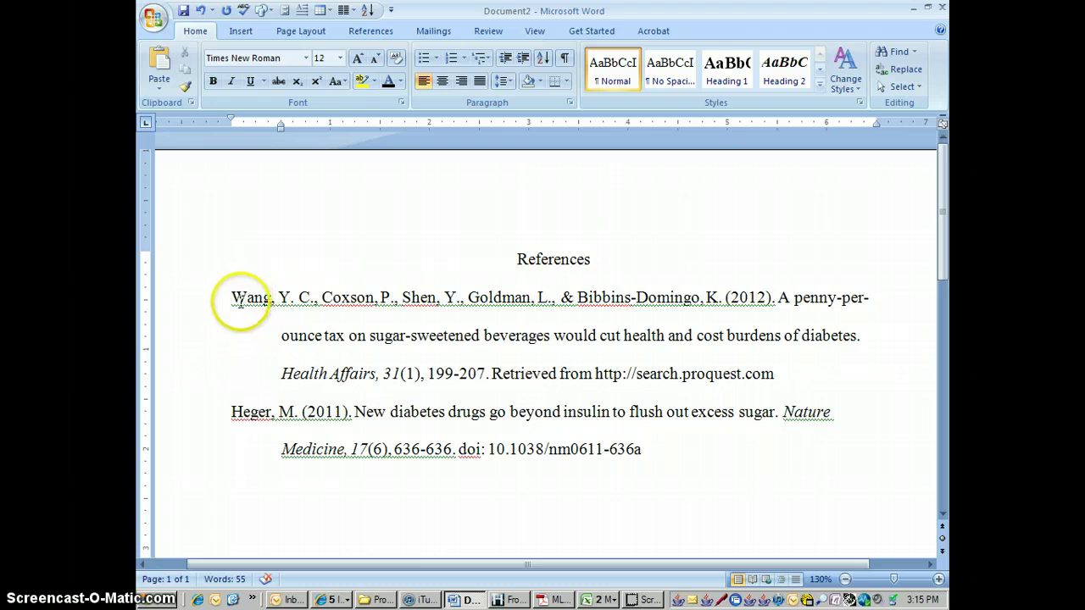
Sort the Heger and Wang references alphabetically so Heger (2011) comes first
drag(232, 298, 654, 454)
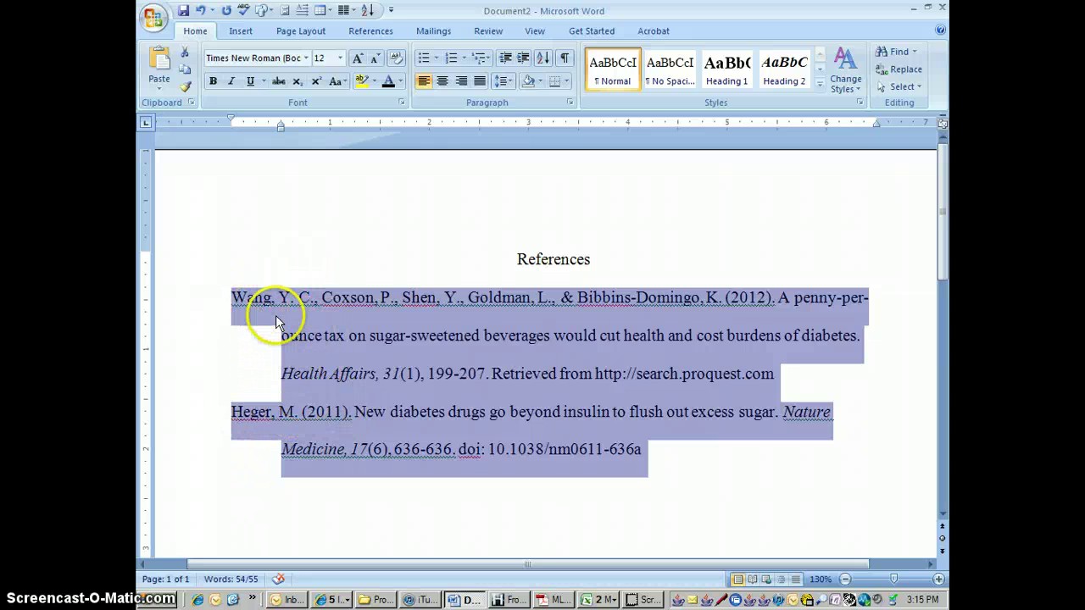
click(544, 64)
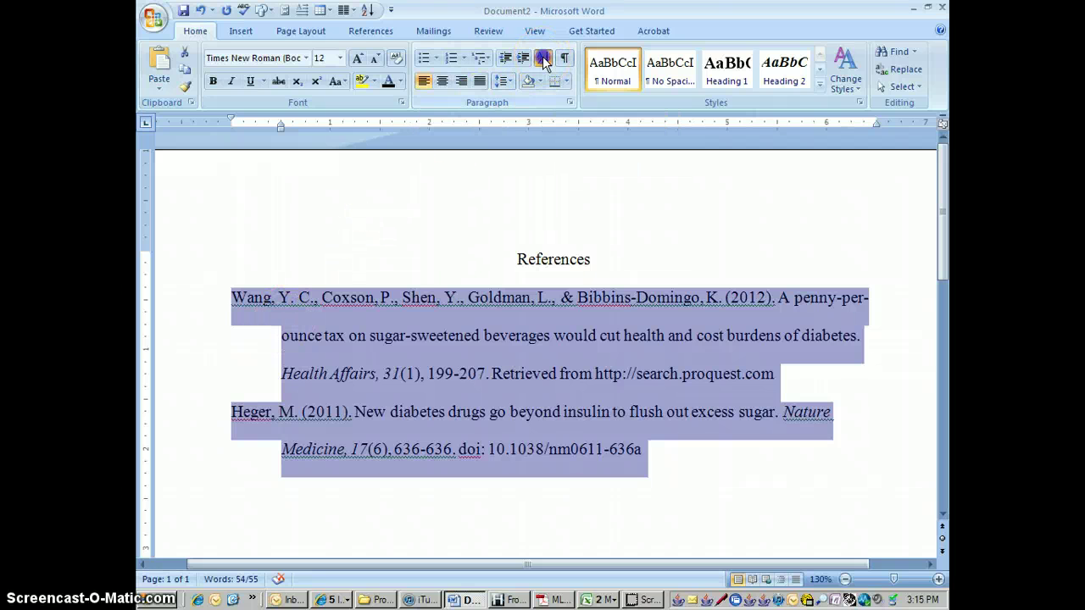
click(594, 390)
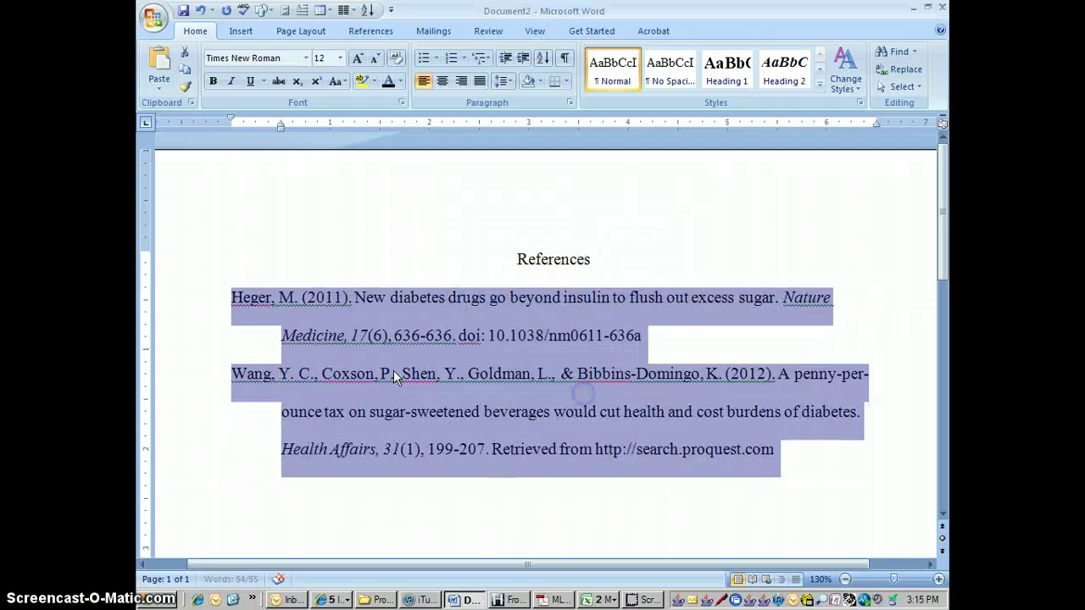
click(847, 495)
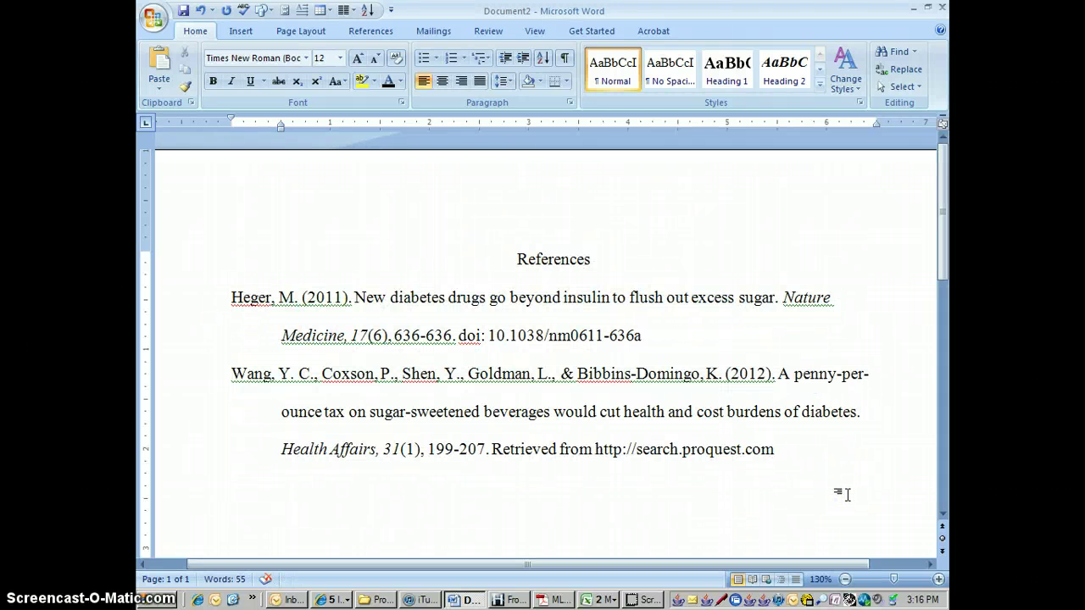